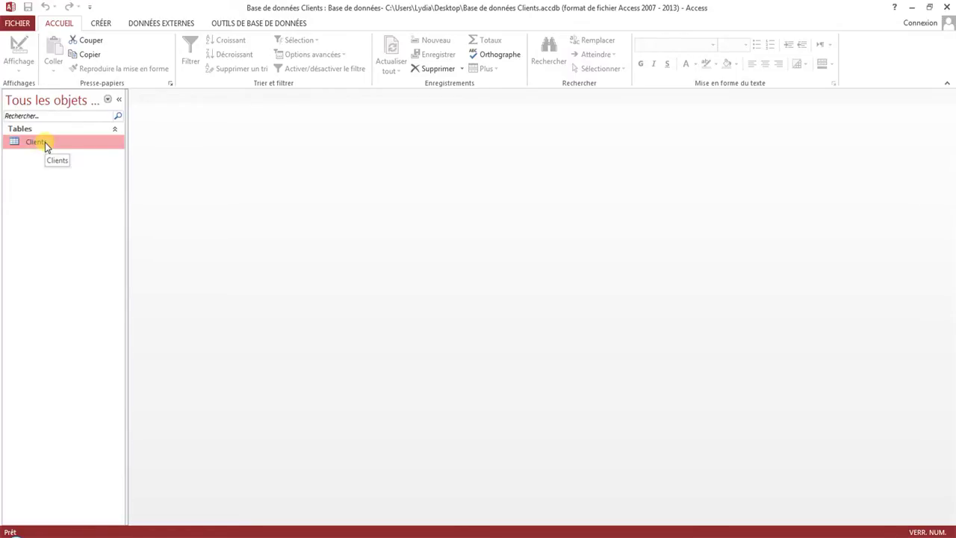
# Start the label wizard for the Clients table
pyautogui.click(101, 24)
pyautogui.click(547, 58)
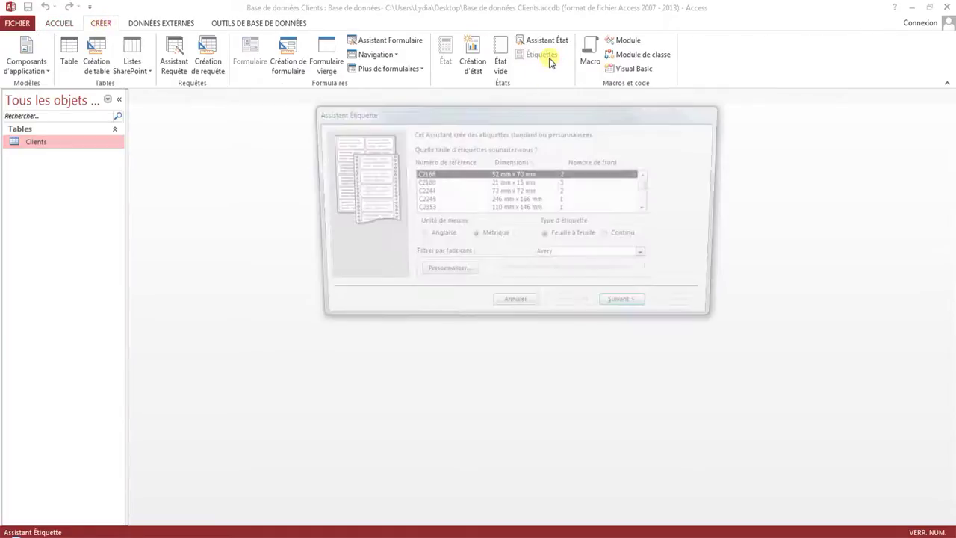
pyautogui.moveTo(536, 116); pyautogui.dragTo(517, 189)
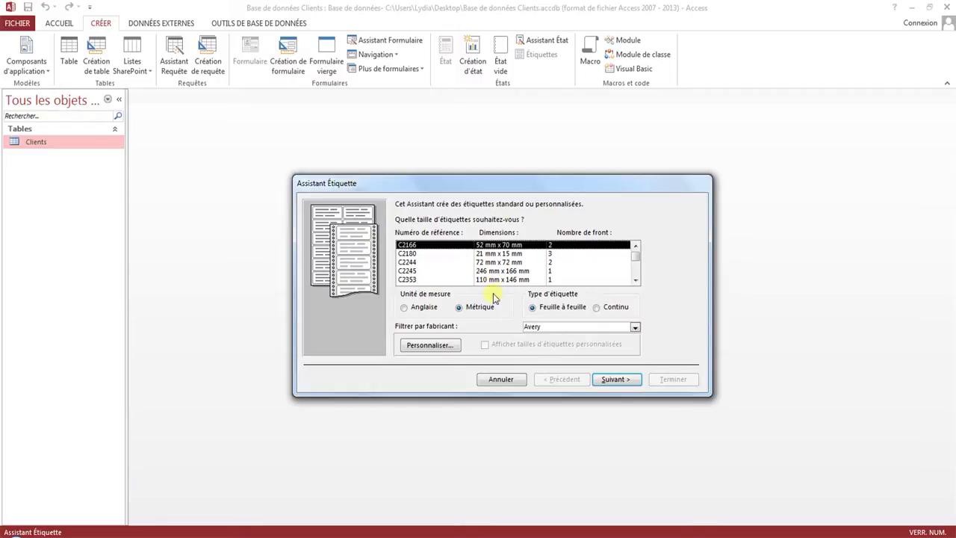
# Browse the label sizes offered by the manufacturers Herma, NCR and NANA
pyautogui.click(634, 328)
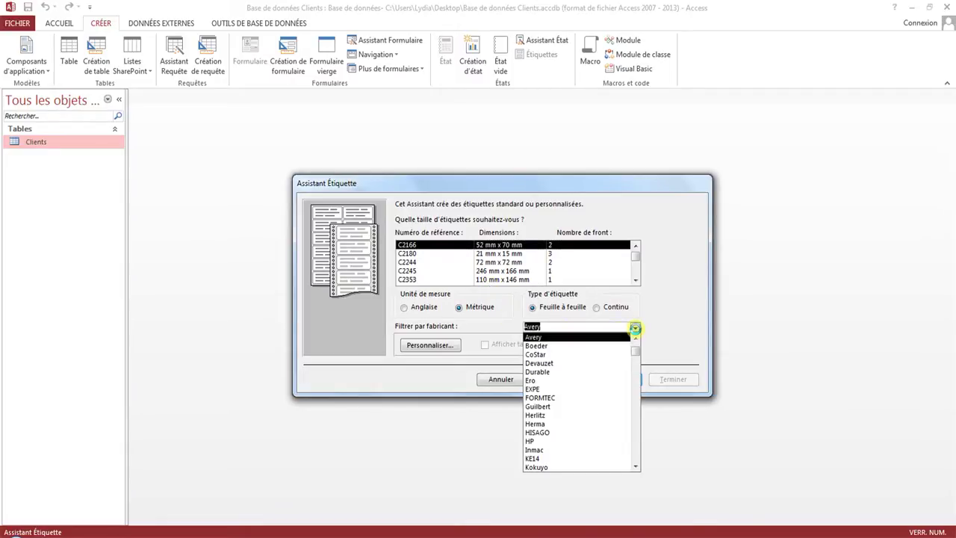
pyautogui.click(556, 424)
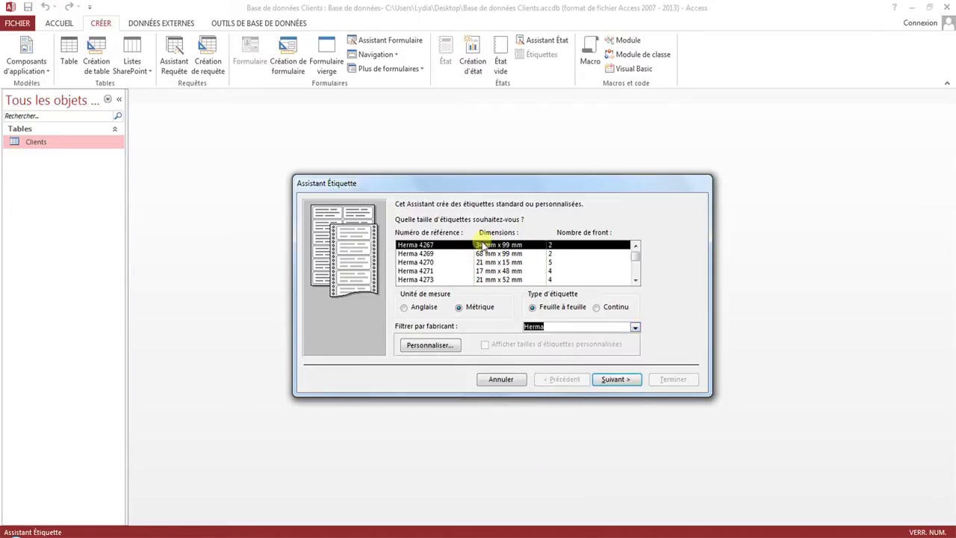
pyautogui.click(635, 328)
pyautogui.click(594, 437)
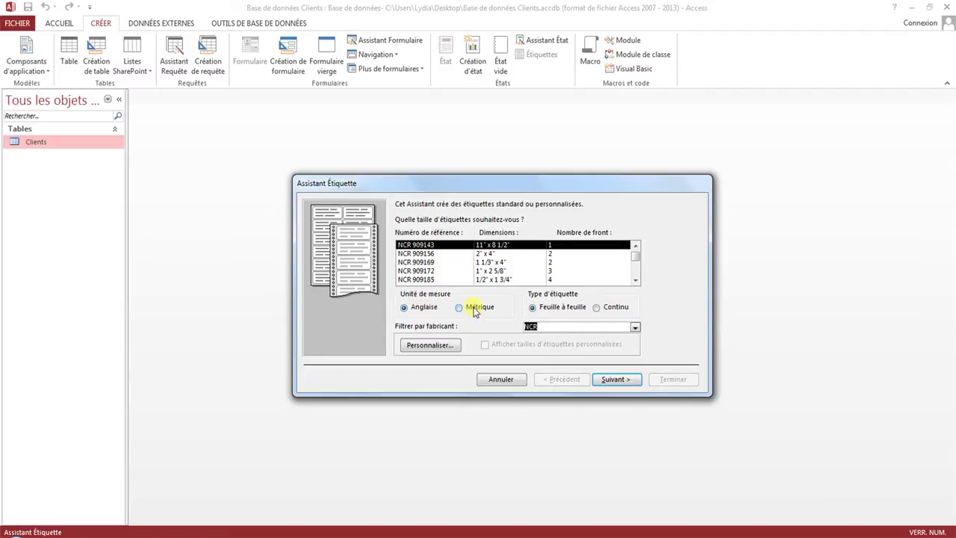
pyautogui.click(634, 326)
pyautogui.click(606, 348)
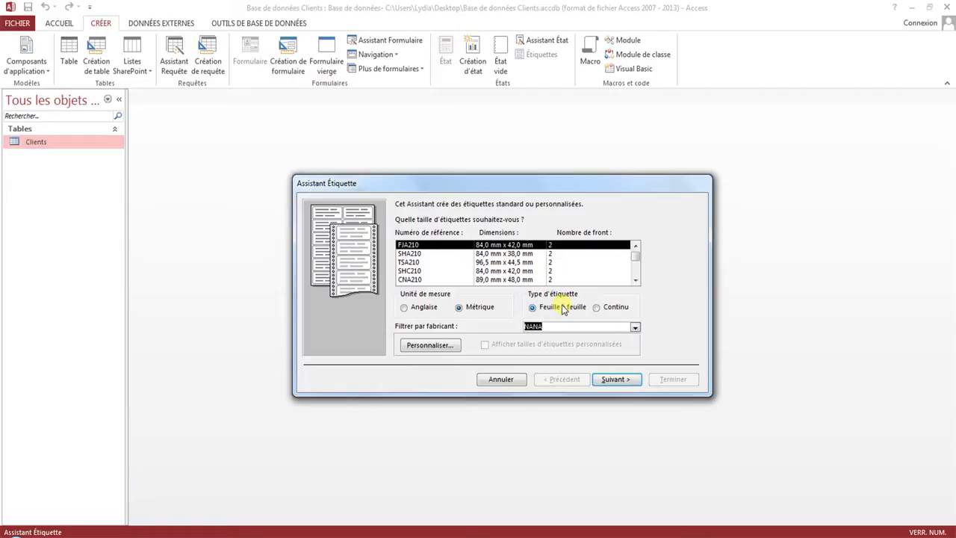
# Start a new custom label size named "Mon étiquette" with 2 labels across
pyautogui.click(425, 345)
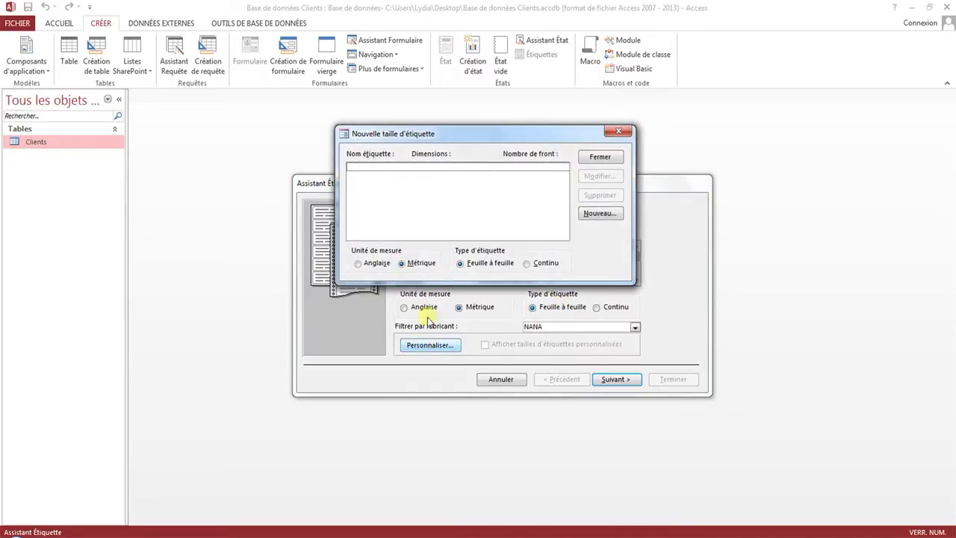
pyautogui.moveTo(452, 139); pyautogui.dragTo(445, 213)
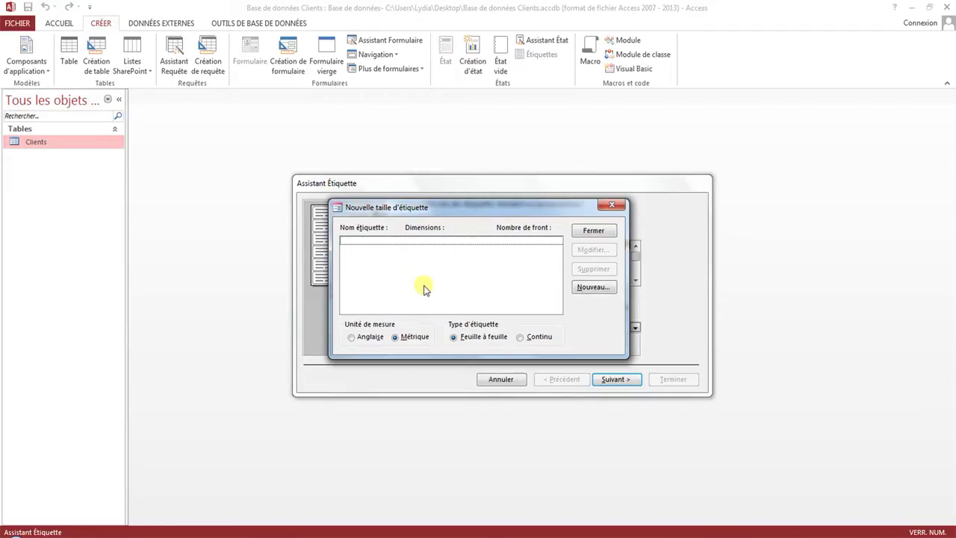
pyautogui.click(586, 287)
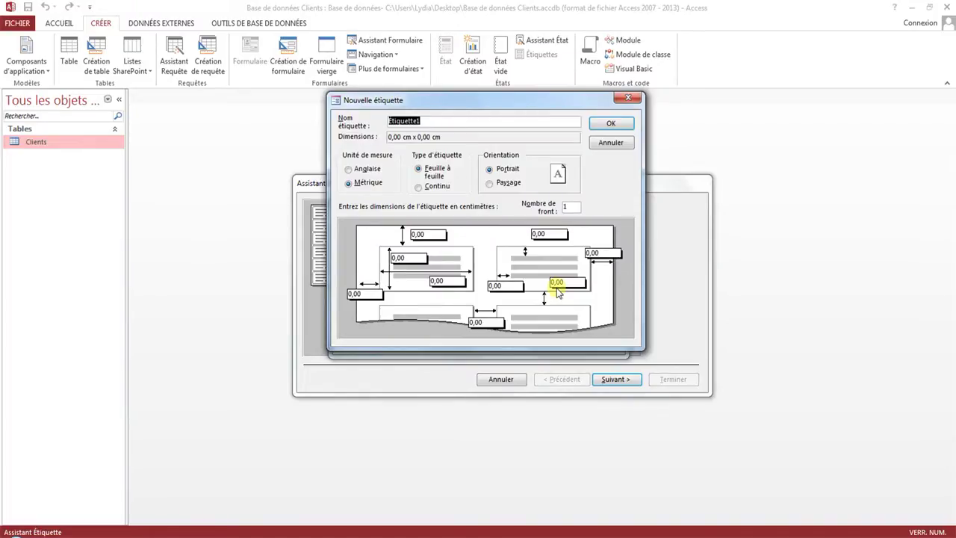
pyautogui.write('Mon étiquette')
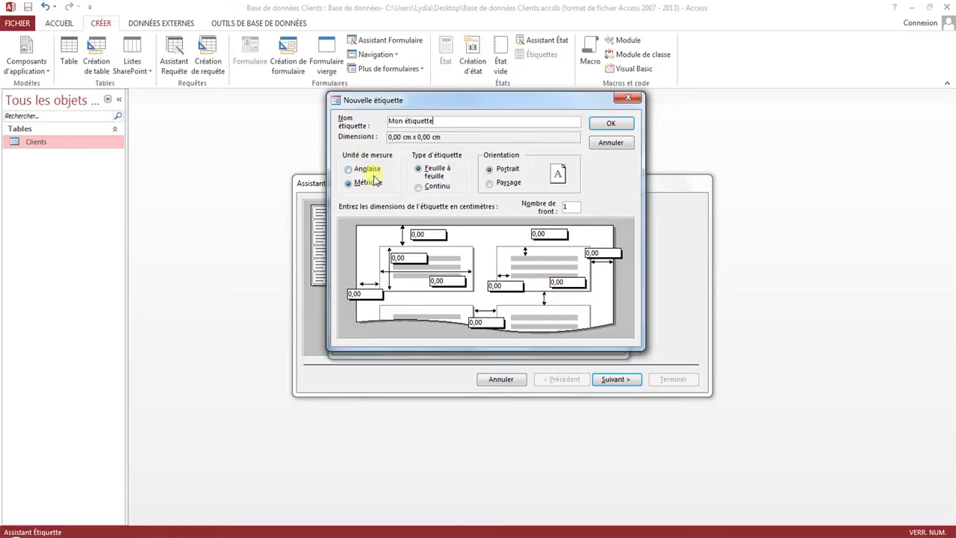
pyautogui.doubleClick(568, 206)
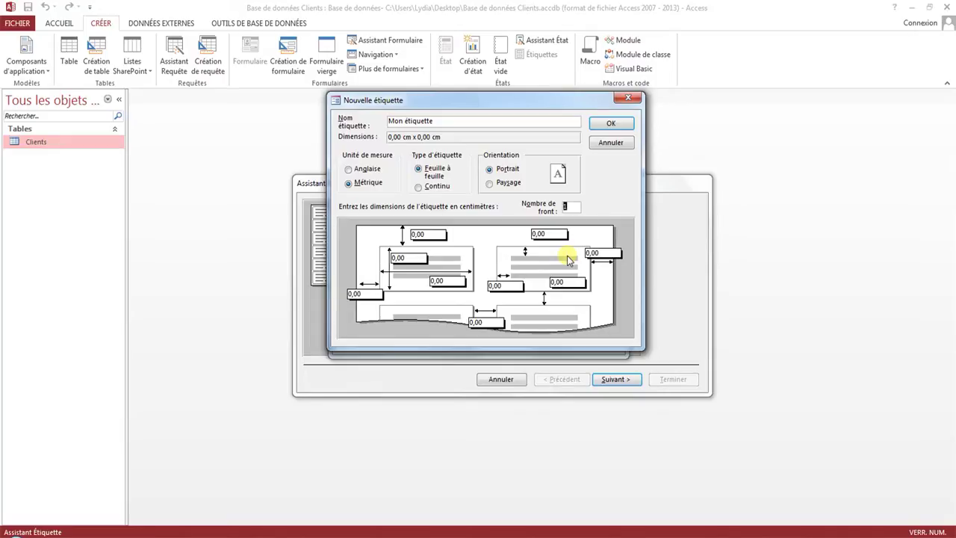
pyautogui.write('2')
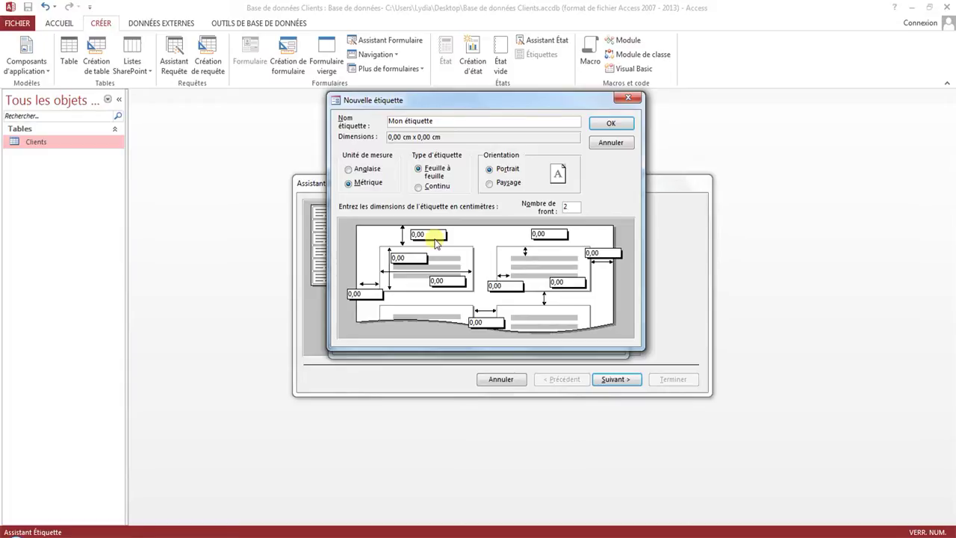
# Set the custom label's height to 5 cm and width to 2 cm, and save it with the margins increased to the printable area
pyautogui.click(407, 257)
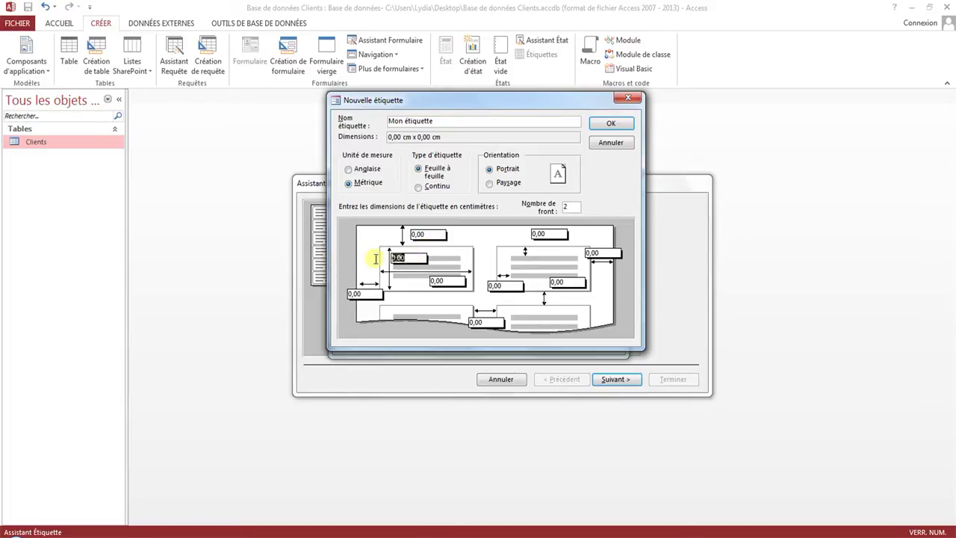
pyautogui.write('5')
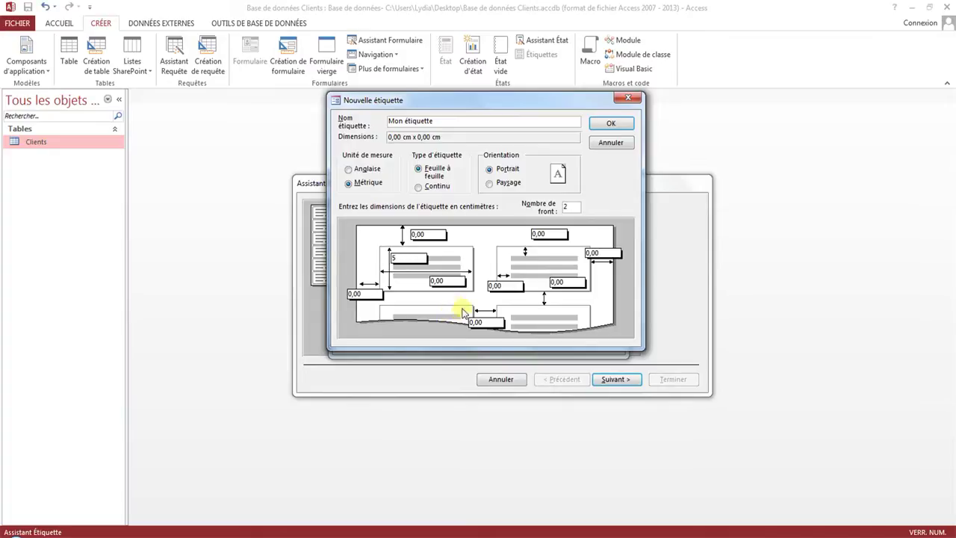
pyautogui.click(441, 280)
pyautogui.write('2')
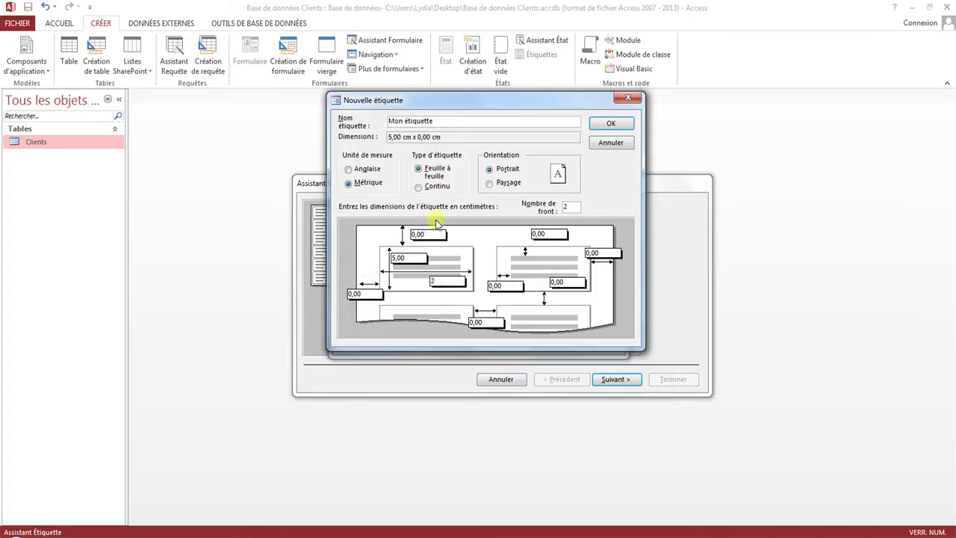
pyautogui.click(608, 123)
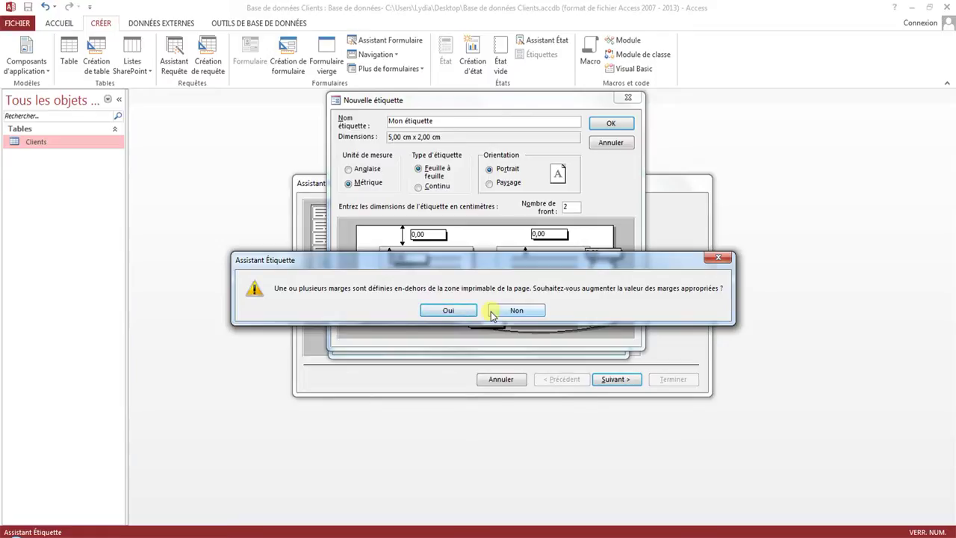
pyautogui.click(452, 308)
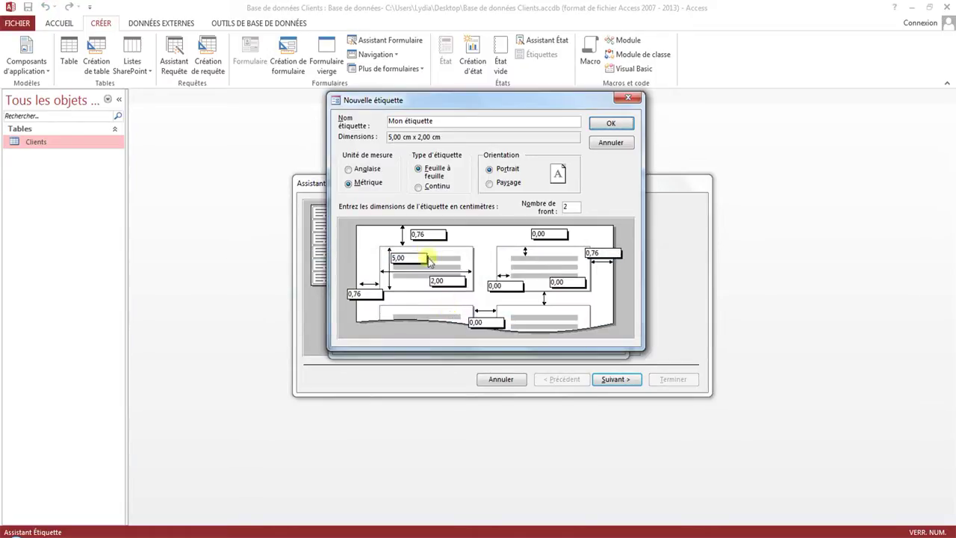
pyautogui.click(352, 293)
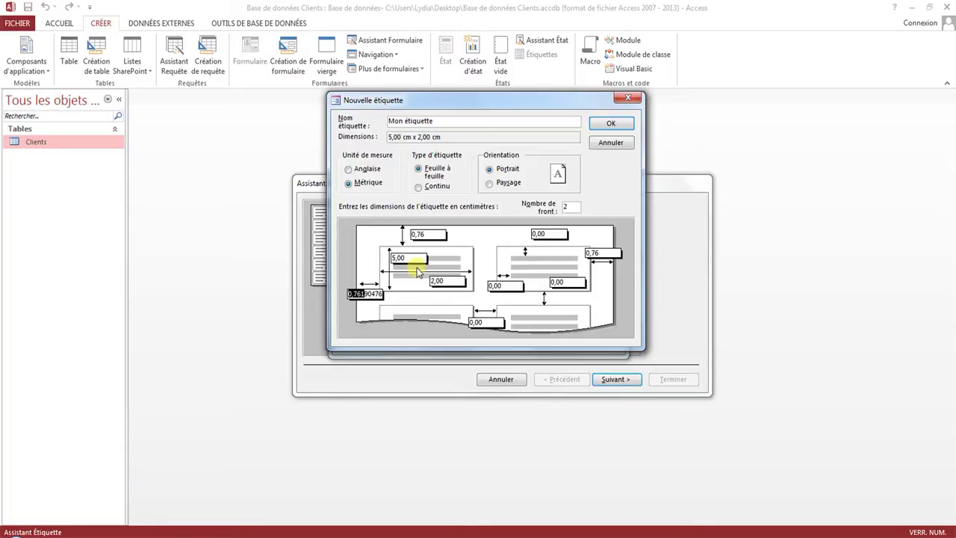
pyautogui.click(624, 125)
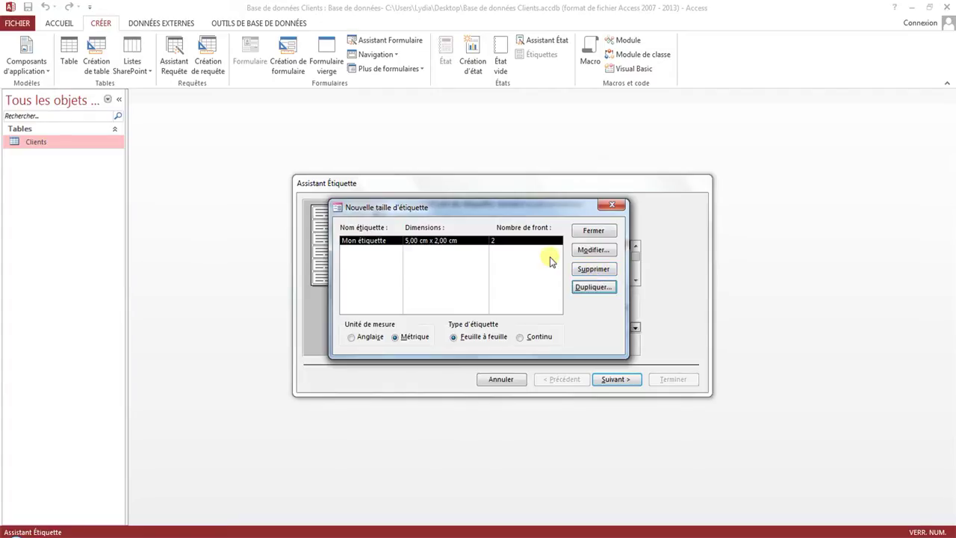
pyautogui.click(593, 231)
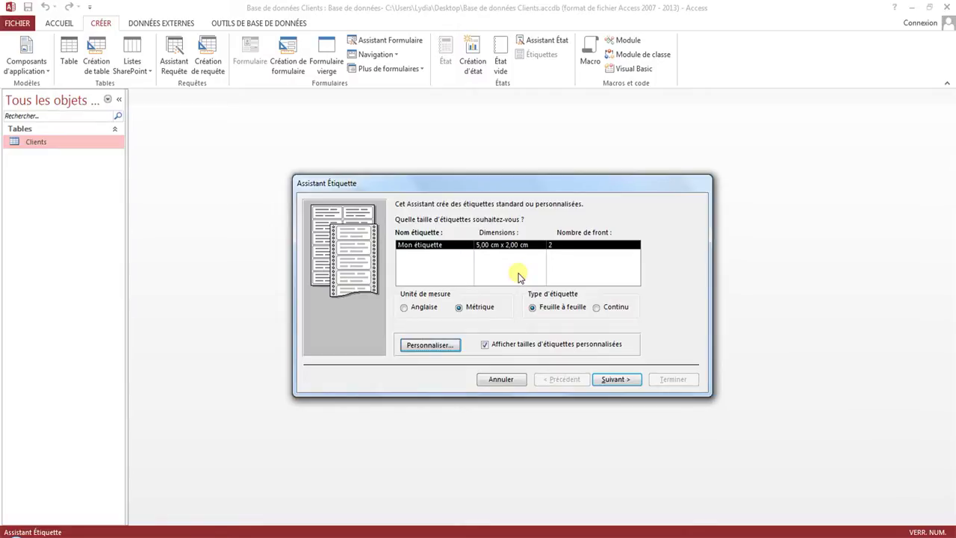
# Switch from custom sizes to the Avery C2166 label and keep the default text appearance
pyautogui.click(484, 345)
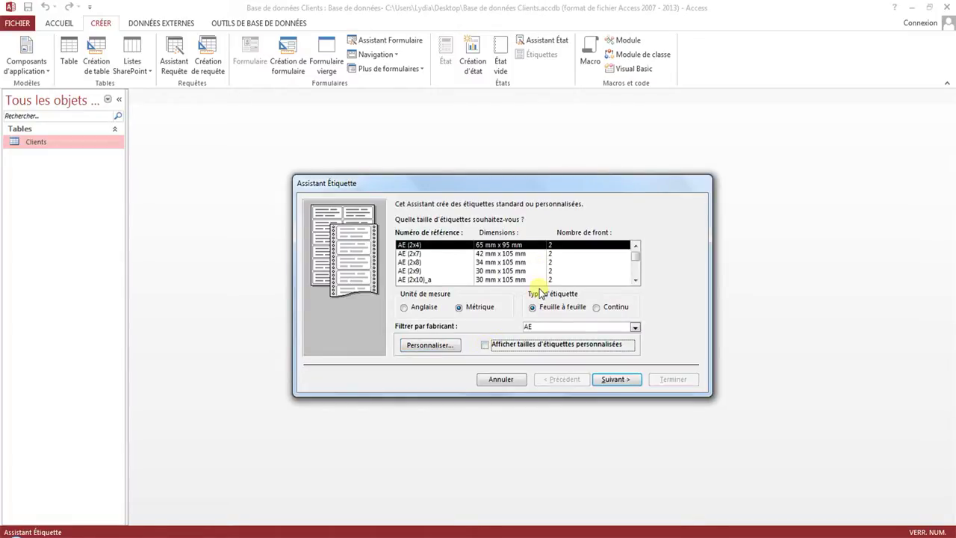
pyautogui.click(634, 327)
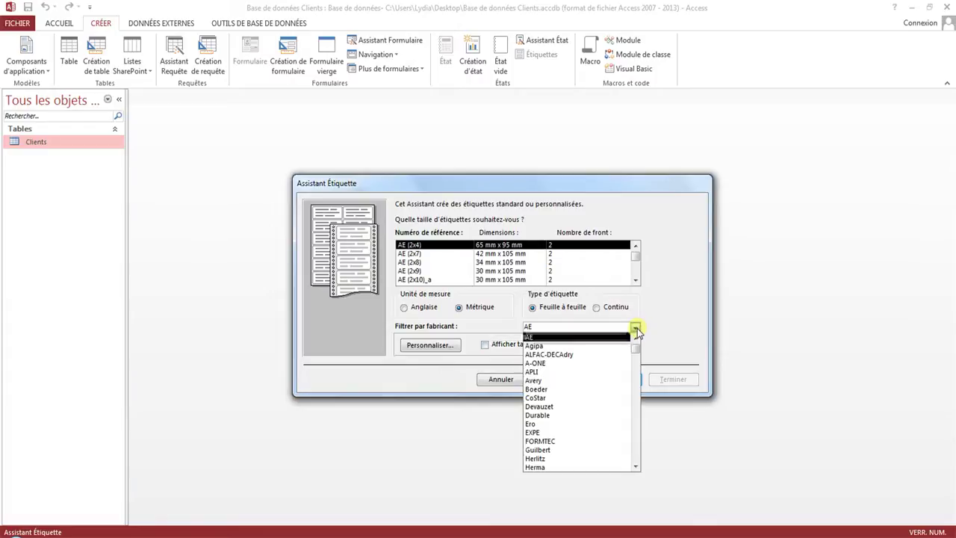
pyautogui.click(535, 380)
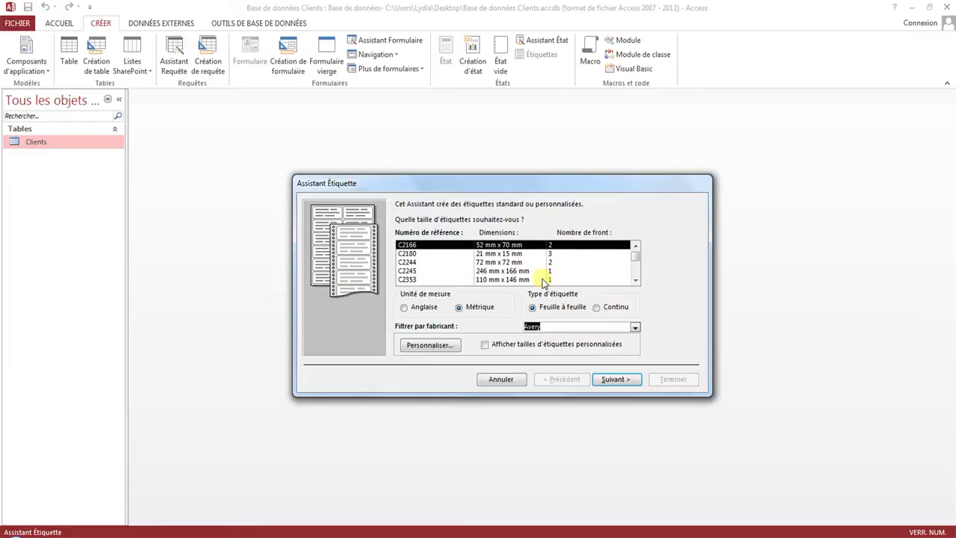
pyautogui.click(625, 380)
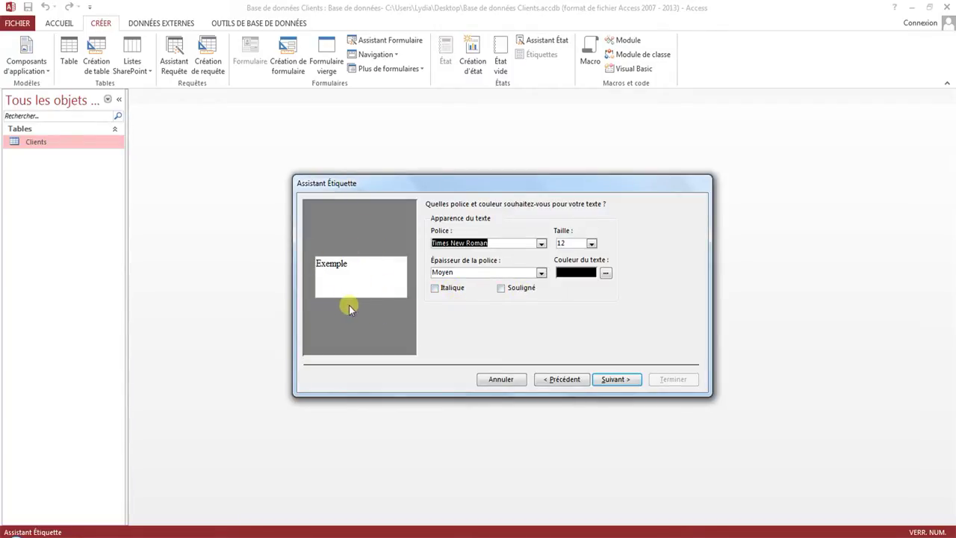
pyautogui.click(611, 381)
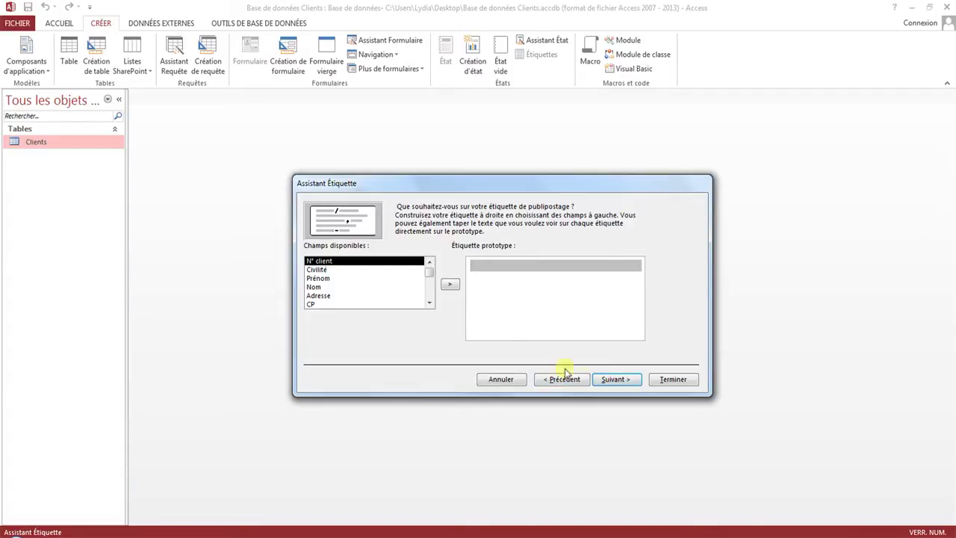
# Place the Civilité, Prénom and Nom fields on the first line of the label prototype, separated by spaces
pyautogui.click(341, 270)
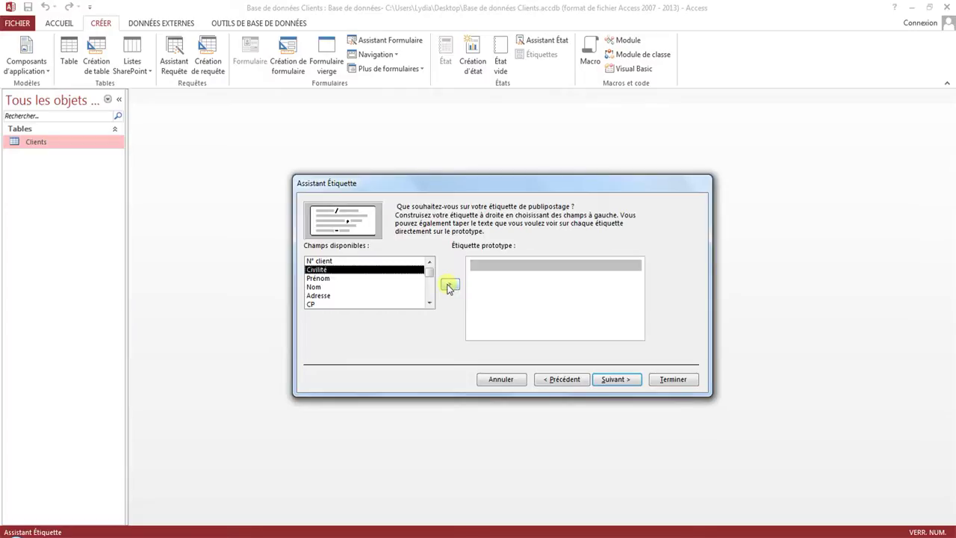
pyautogui.doubleClick(336, 271)
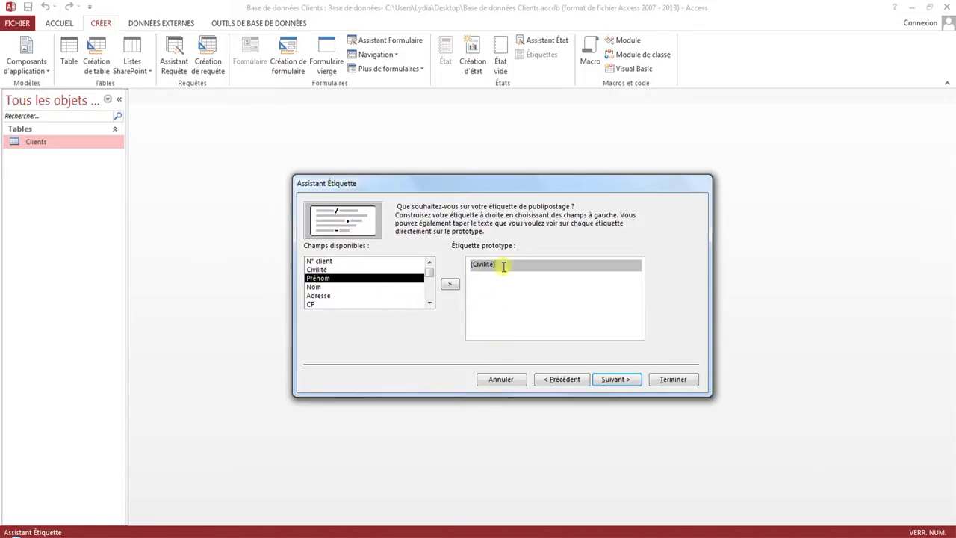
pyautogui.doubleClick(333, 280)
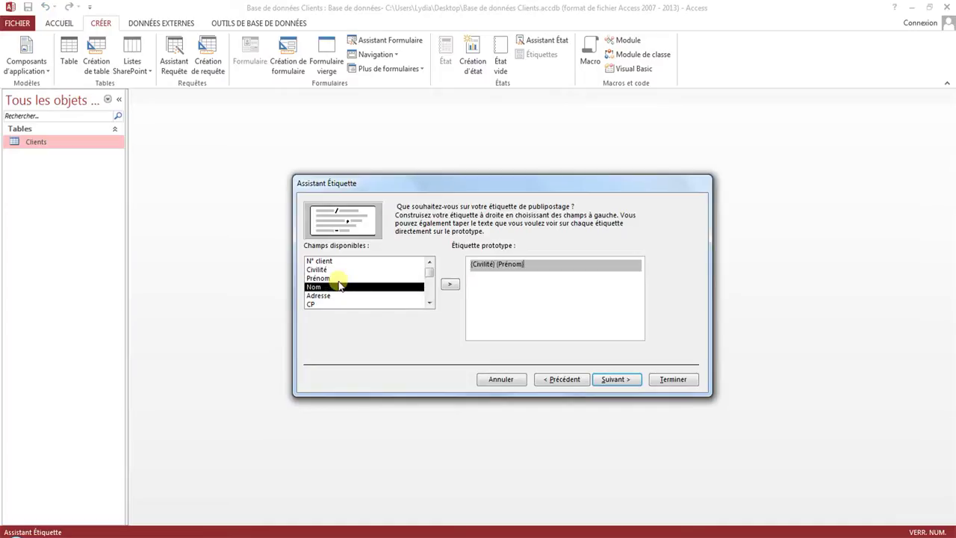
pyautogui.doubleClick(330, 288)
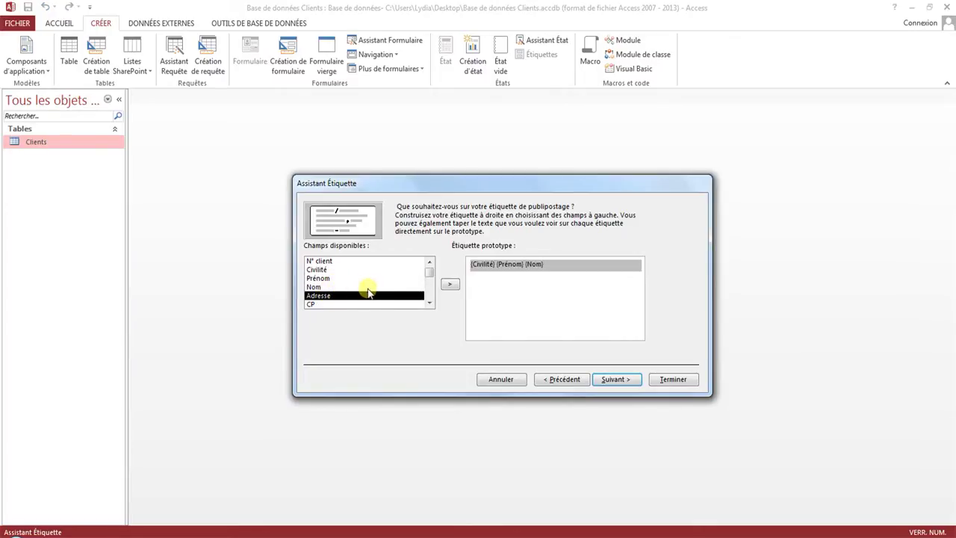
# Add the Adresse field on the prototype's second line and CP and Ville, separated by a space, on the third
pyautogui.press('Return')
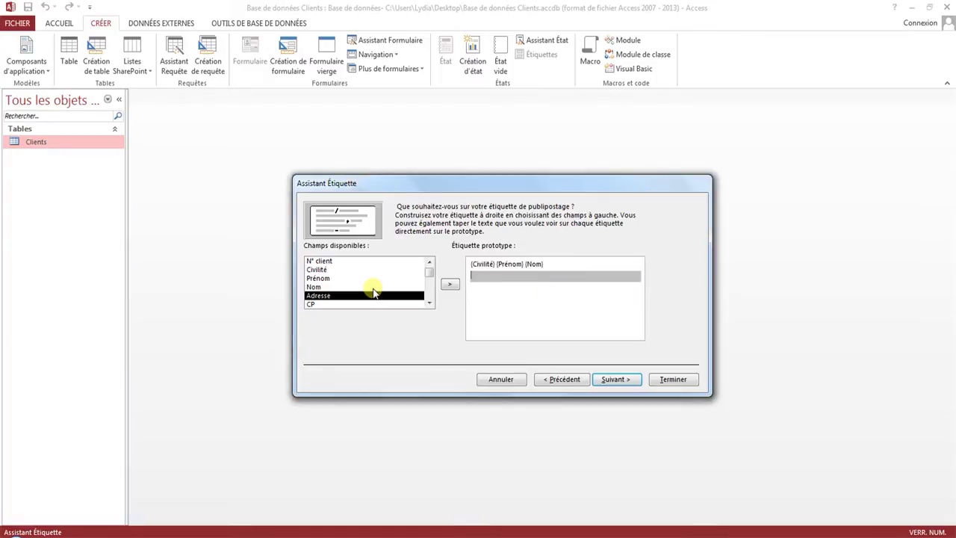
pyautogui.doubleClick(329, 297)
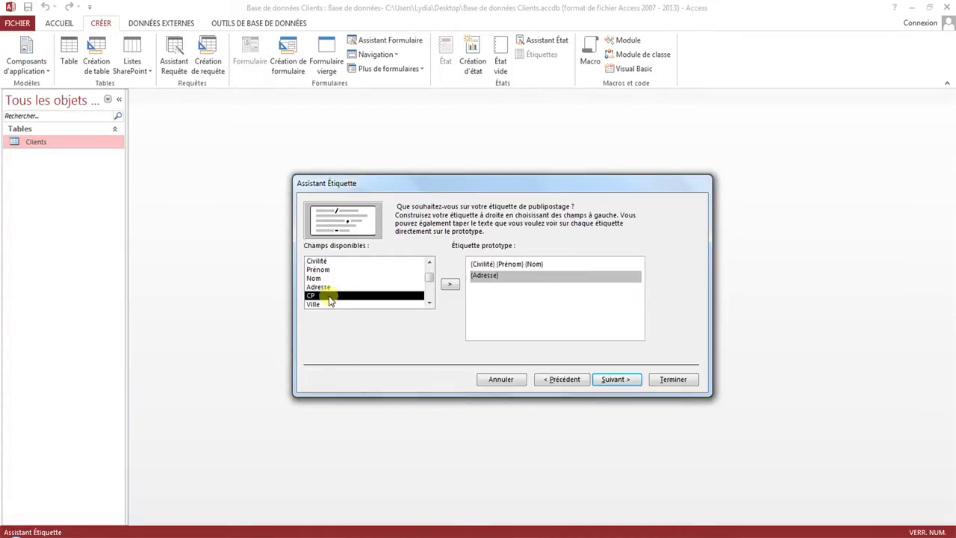
pyautogui.press('Return')
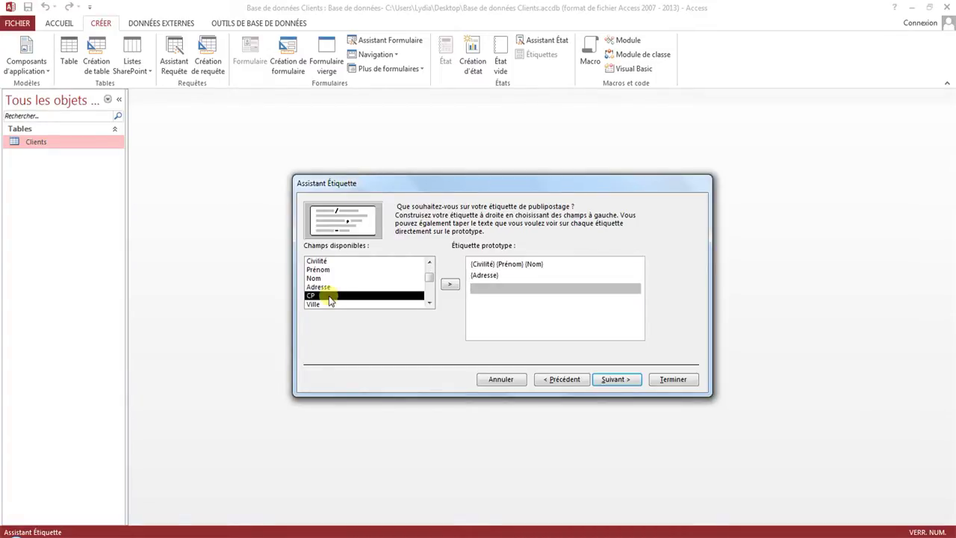
pyautogui.doubleClick(330, 297)
pyautogui.doubleClick(329, 297)
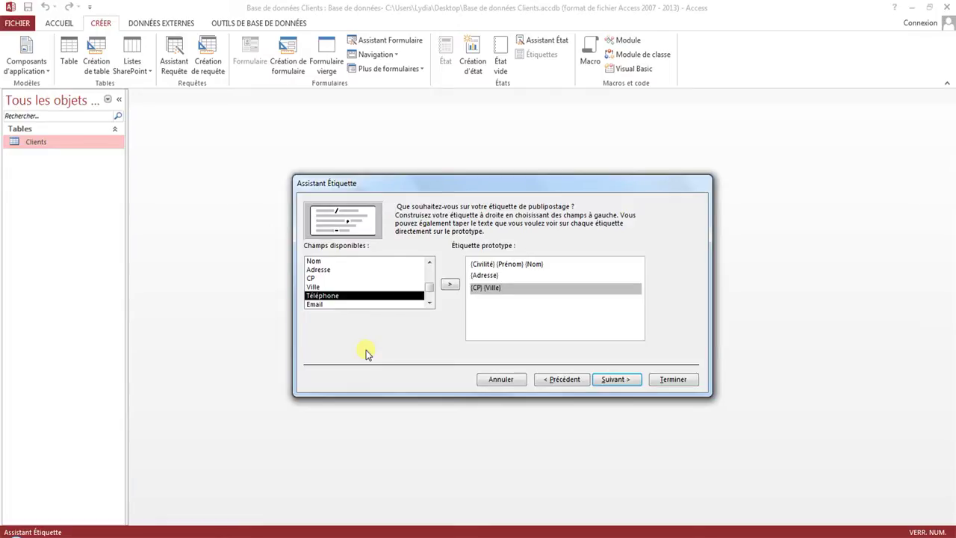
# Accept the label prototype and proceed to the wizard's sorting options
pyautogui.click(631, 381)
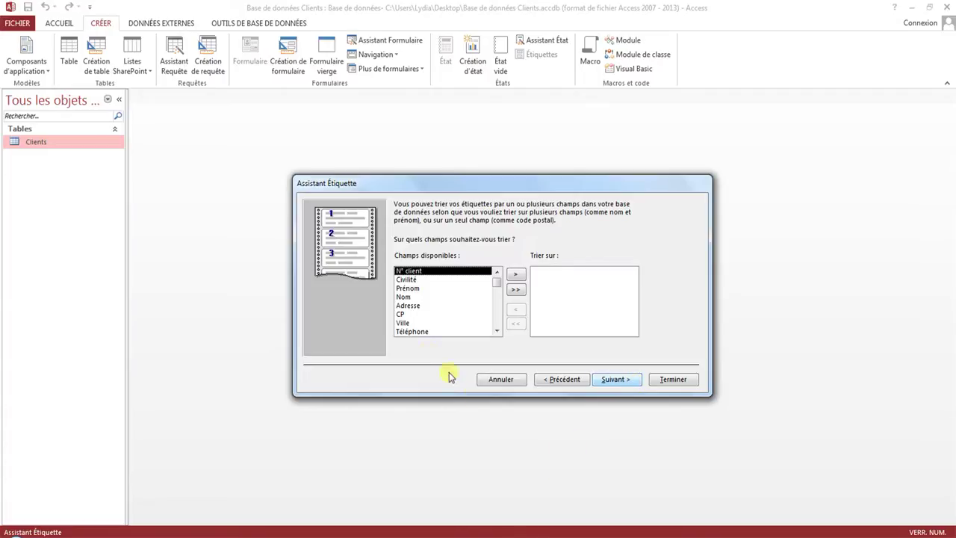
pyautogui.click(415, 313)
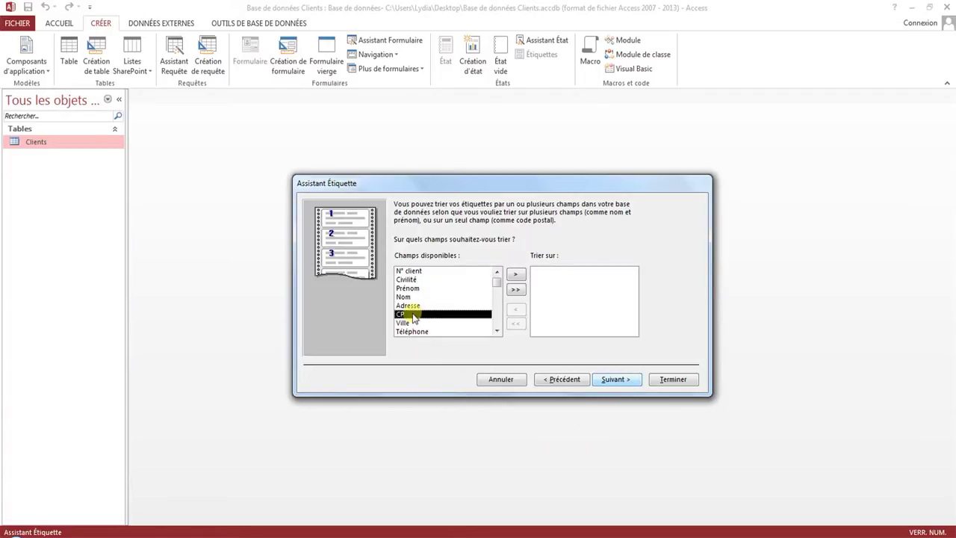
pyautogui.click(515, 274)
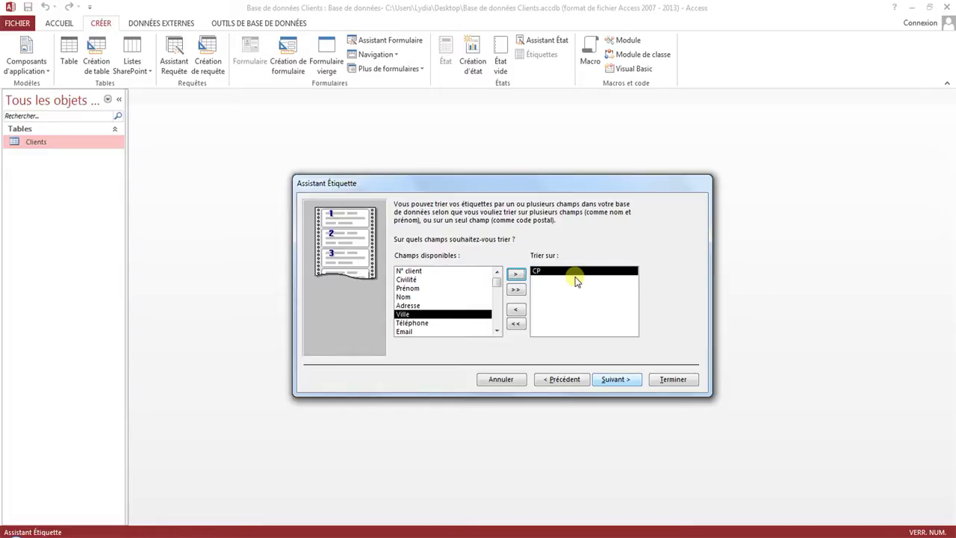
pyautogui.click(515, 310)
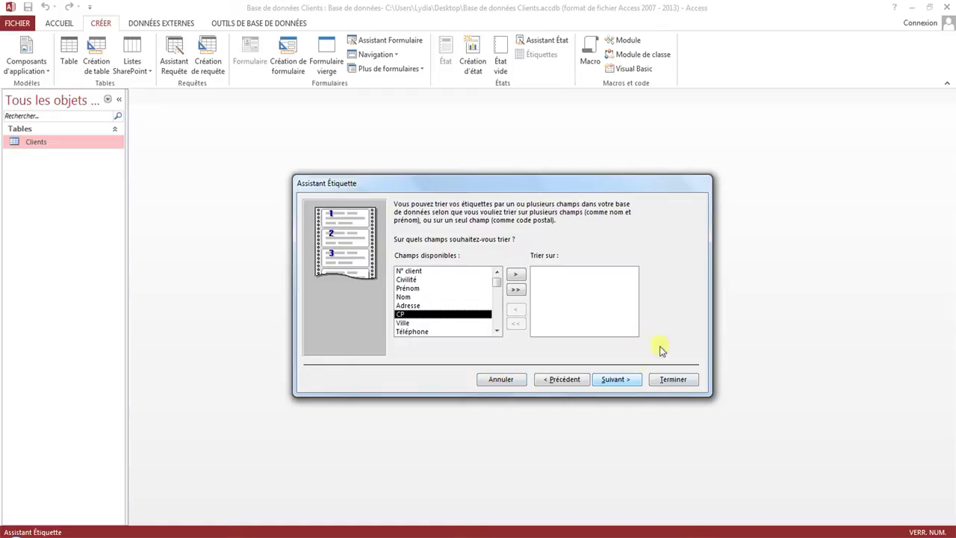
# Finish the wizard without a sort field, keeping the report name Étiquettes Clients and displaying the labels as they will print
pyautogui.click(624, 381)
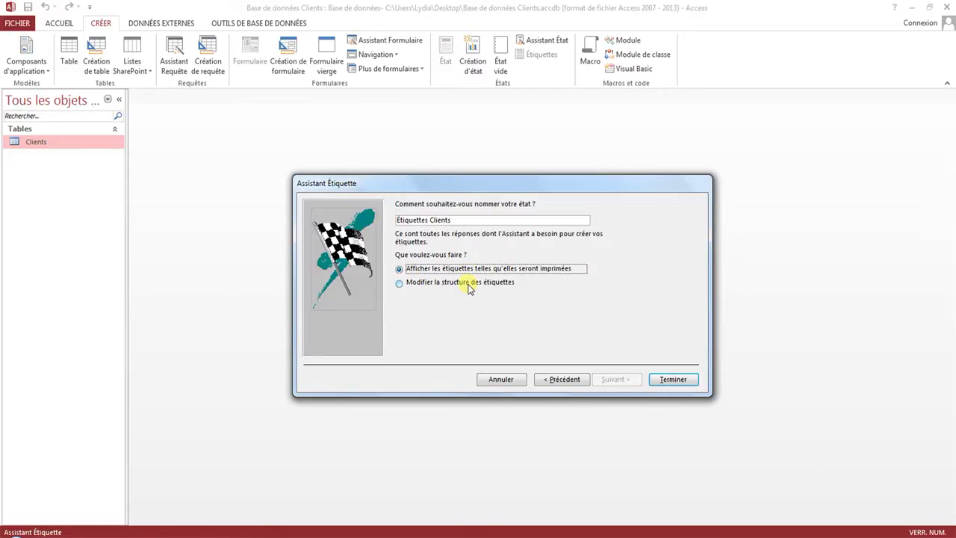
pyautogui.click(667, 382)
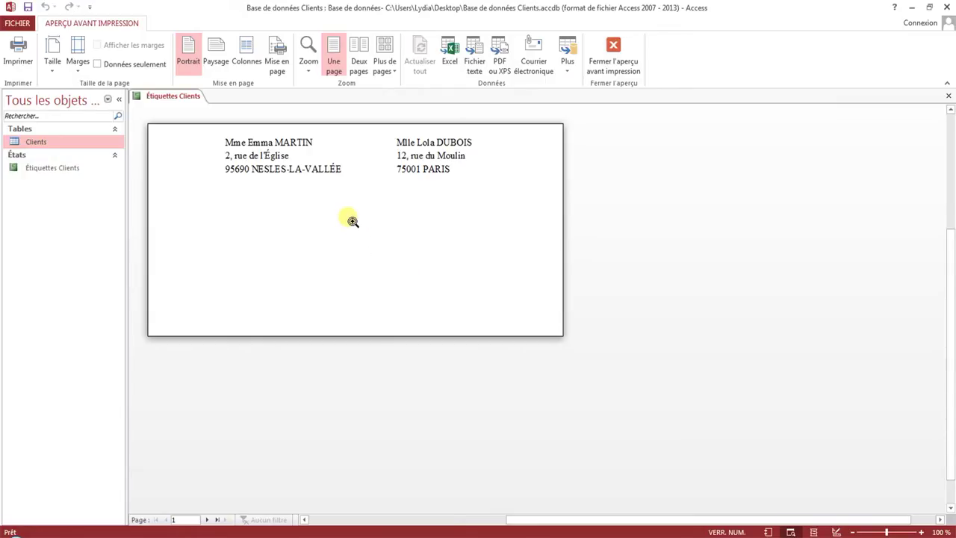
# Browse the label pages in the print preview, from the first page through to the last
pyautogui.click(207, 519)
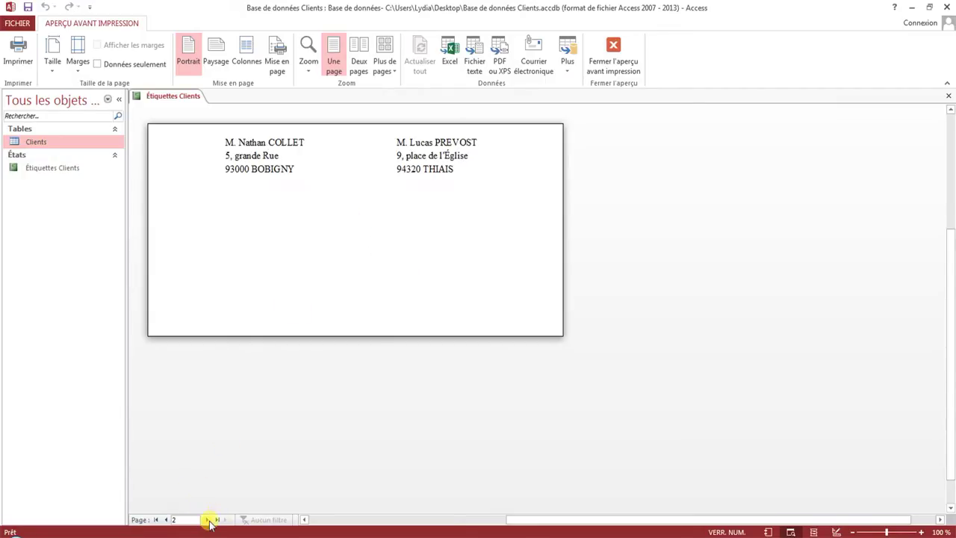
pyautogui.click(208, 519)
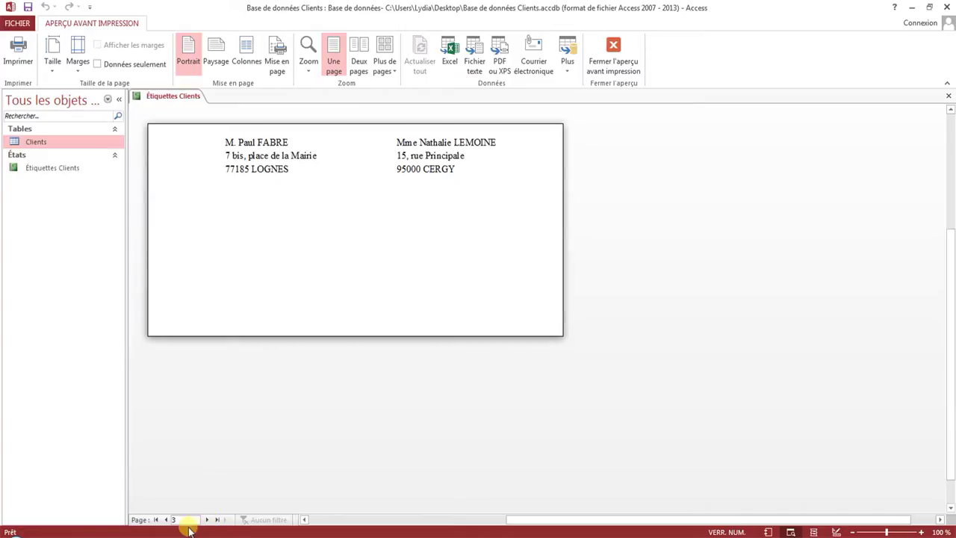
pyautogui.click(155, 519)
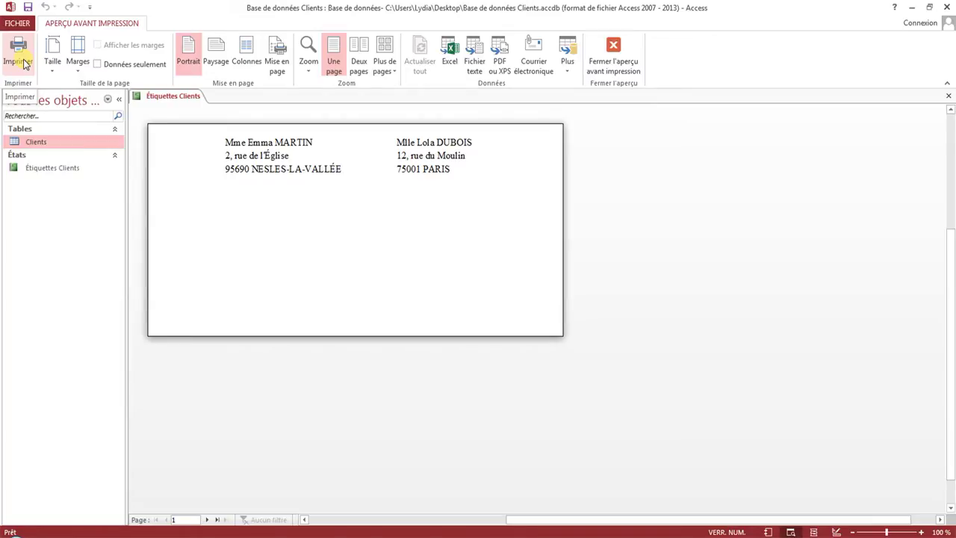
pyautogui.click(206, 519)
pyautogui.click(207, 519)
pyautogui.click(216, 520)
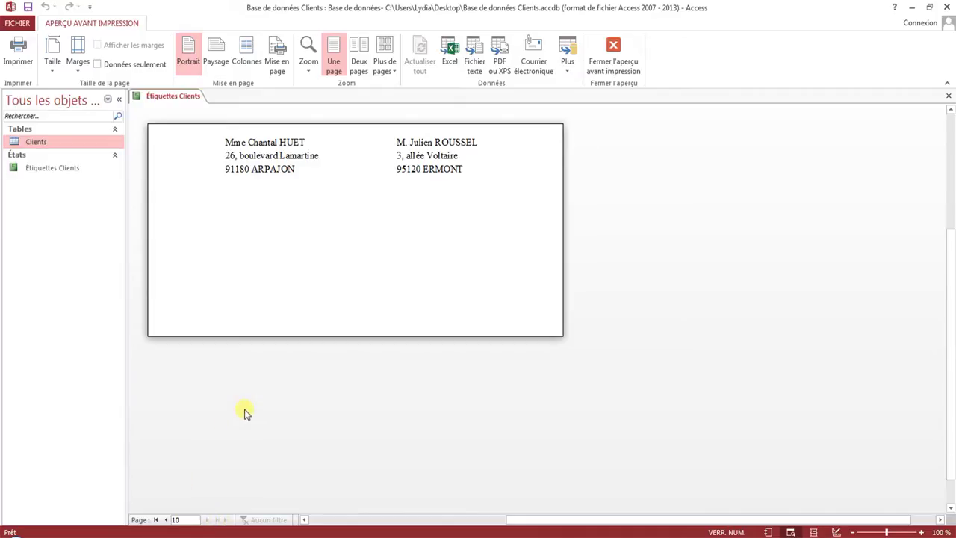
# Close the print preview and close the Étiquettes Clients report from its design view
pyautogui.click(620, 46)
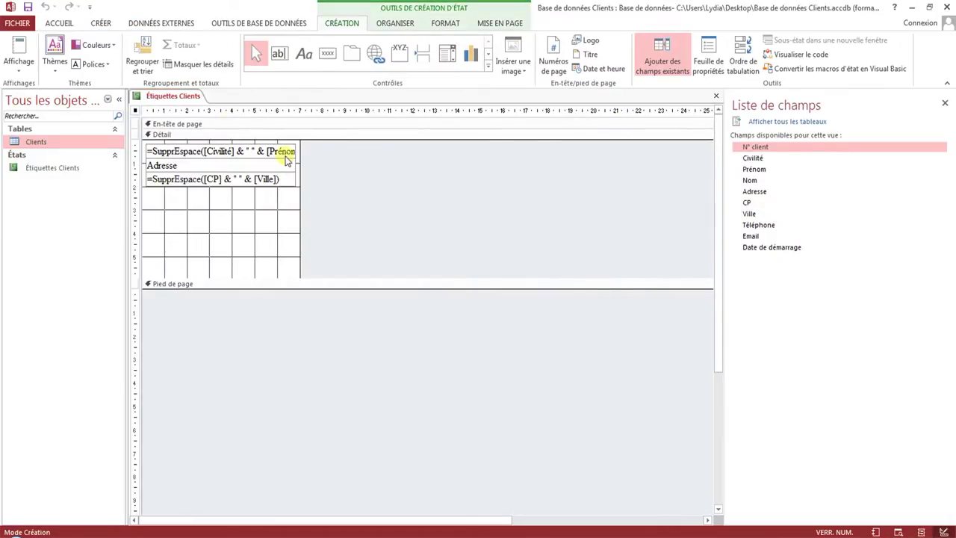
pyautogui.rightClick(183, 98)
pyautogui.click(210, 118)
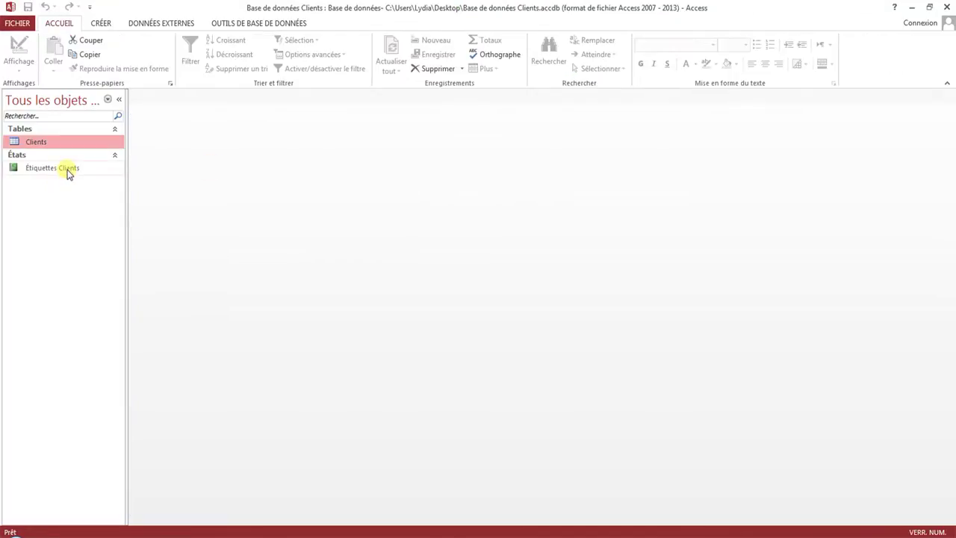
# Reopen the Étiquettes Clients report and switch it to print preview
pyautogui.doubleClick(67, 168)
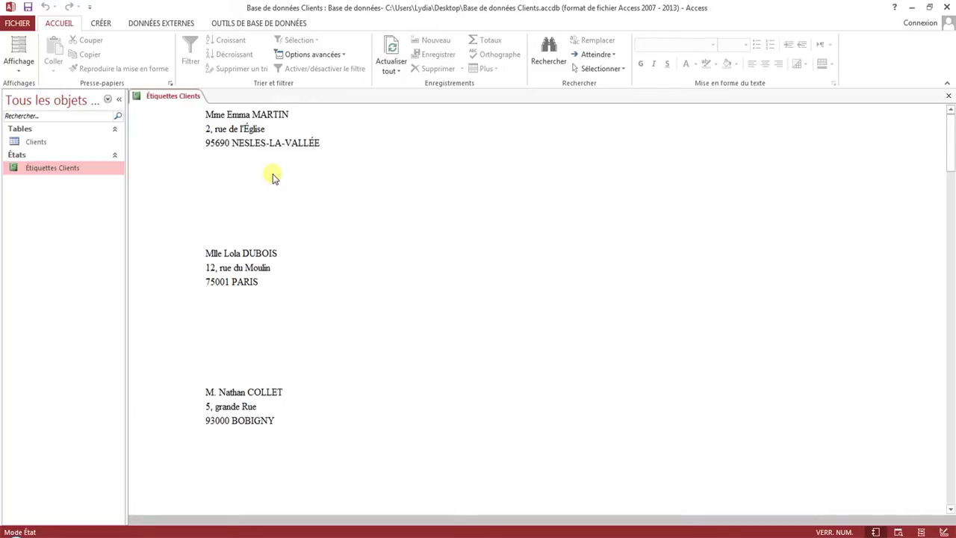
pyautogui.rightClick(181, 101)
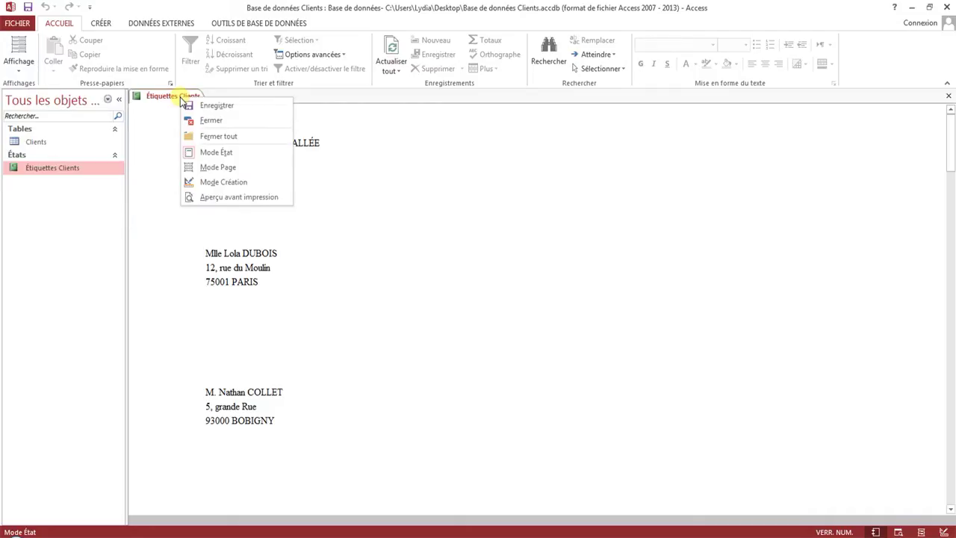
pyautogui.click(222, 197)
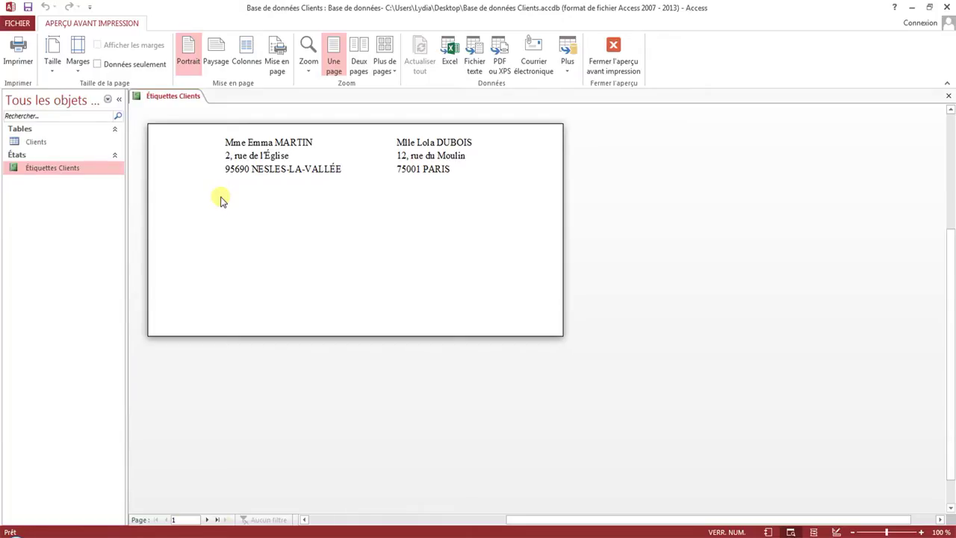
# Export the labels to a Word RTF file named Étiquettes Clients on the Desktop, opening the file once the export finishes
pyautogui.click(567, 66)
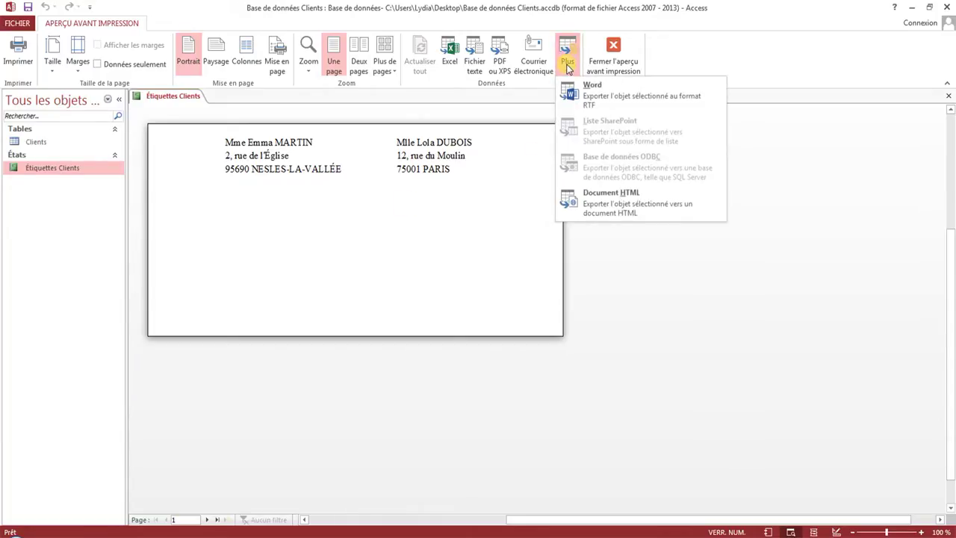
pyautogui.click(602, 104)
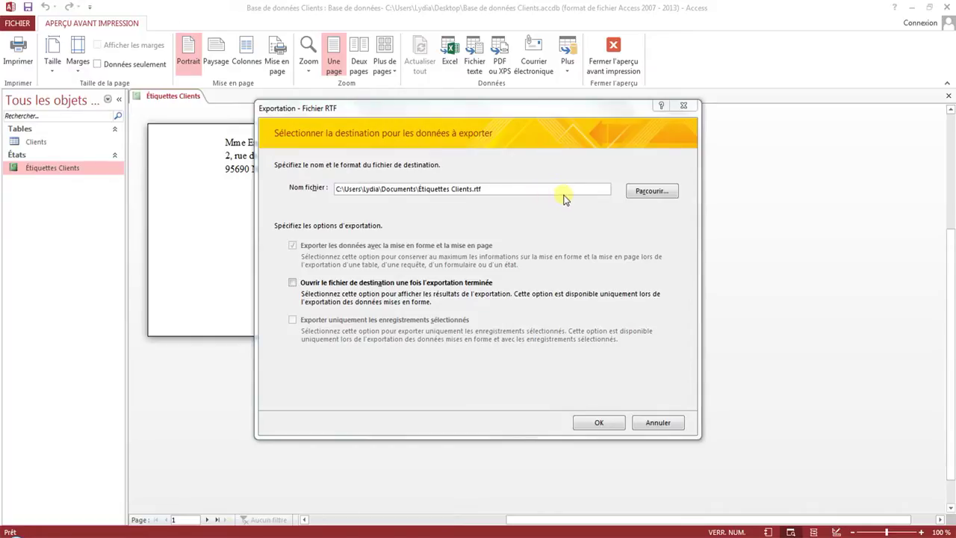
pyautogui.click(649, 192)
pyautogui.click(304, 210)
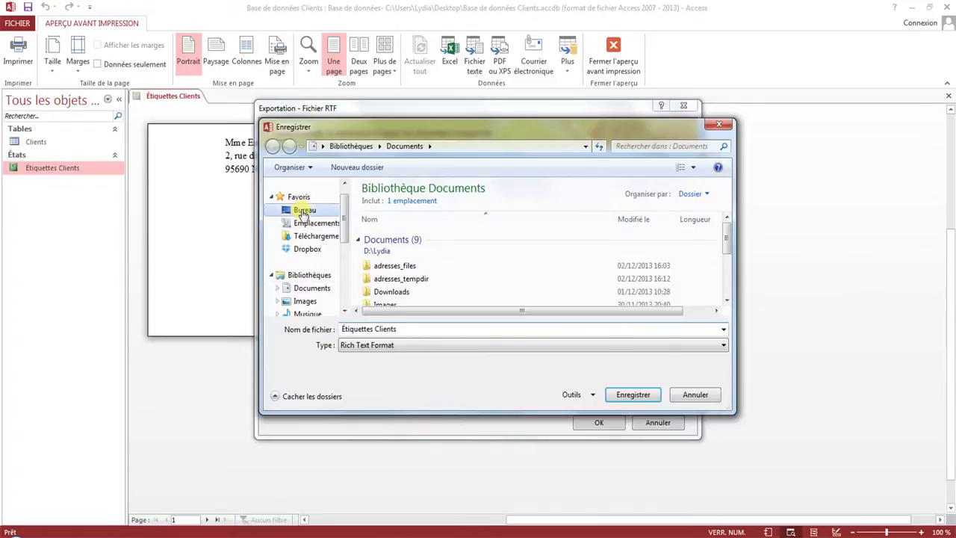
pyautogui.click(634, 396)
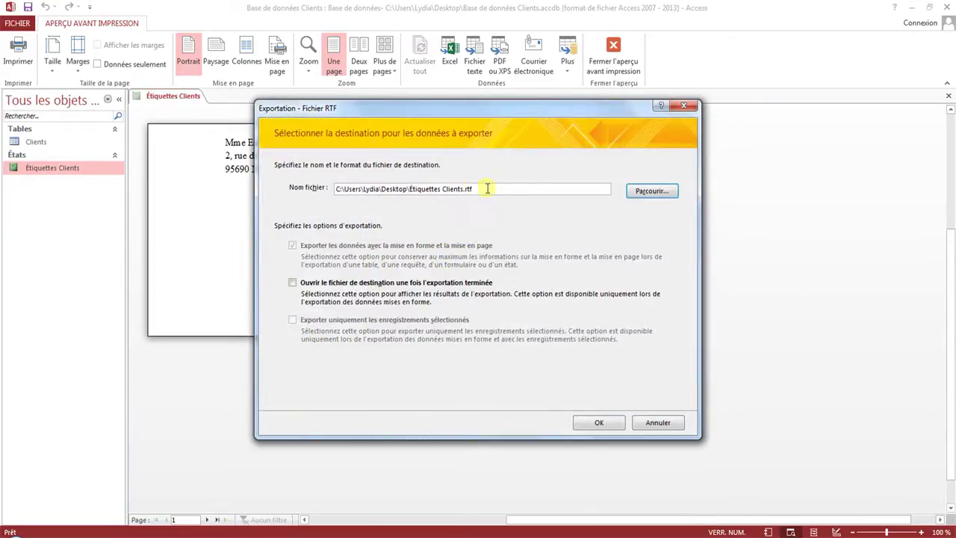
pyautogui.click(646, 192)
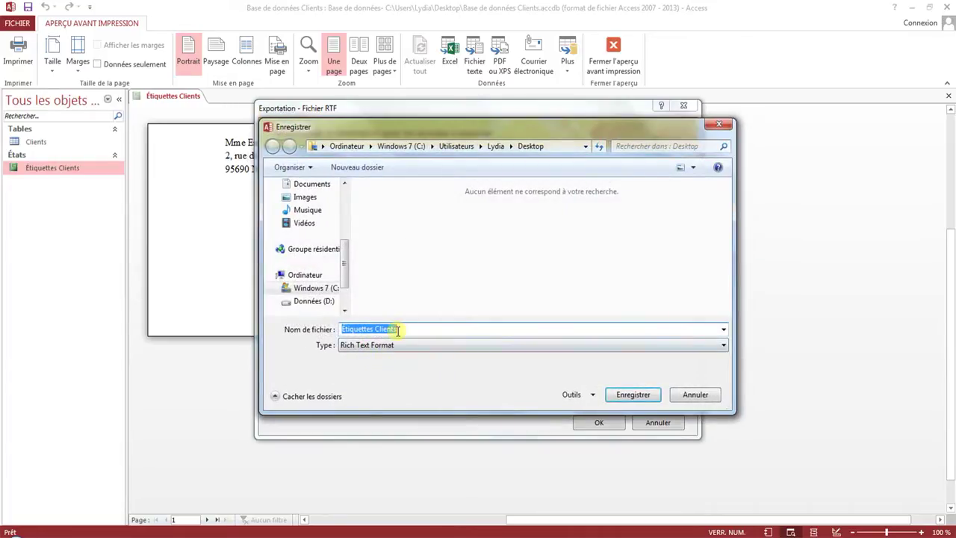
pyautogui.click(620, 394)
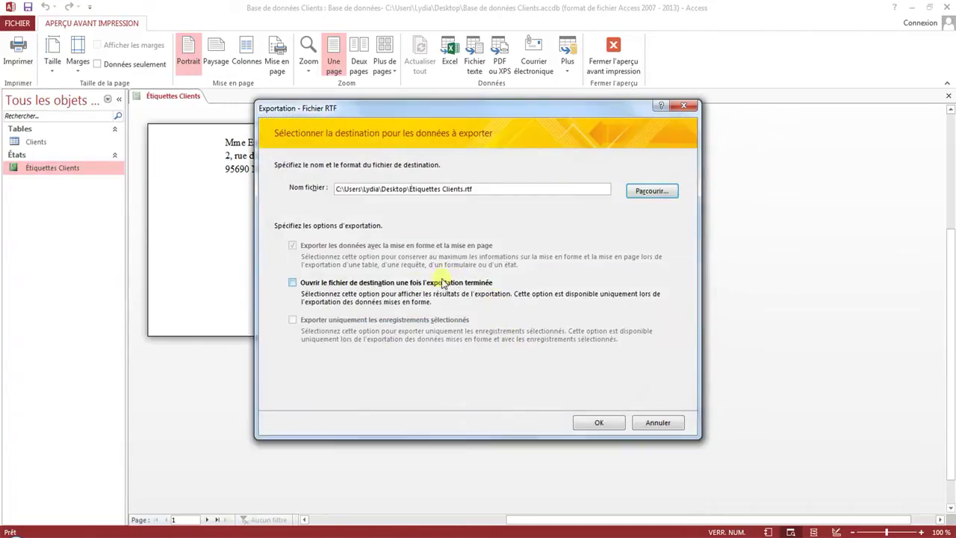
pyautogui.click(319, 284)
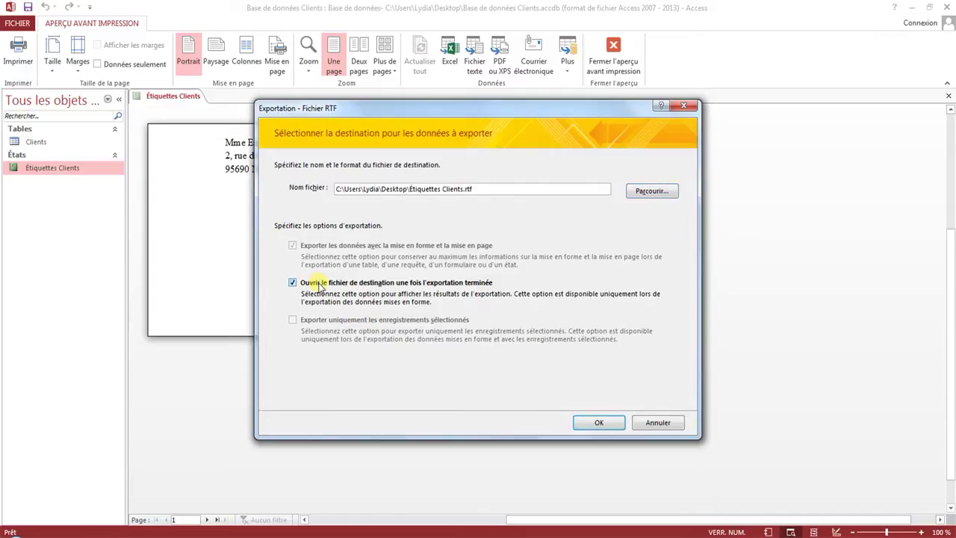
pyautogui.click(601, 424)
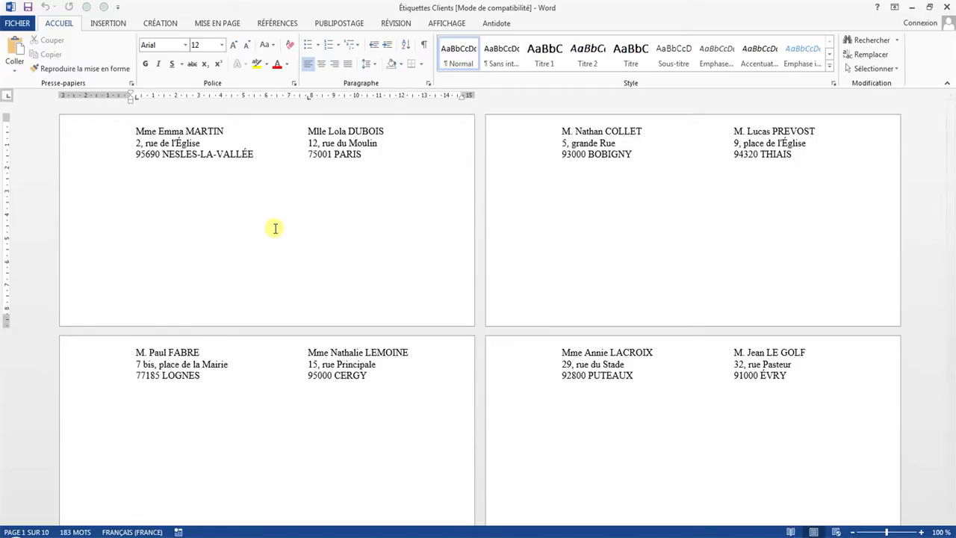
# Save the exported labels on the Desktop in the Document Word format under the name Étiquettes Clients
pyautogui.click(17, 23)
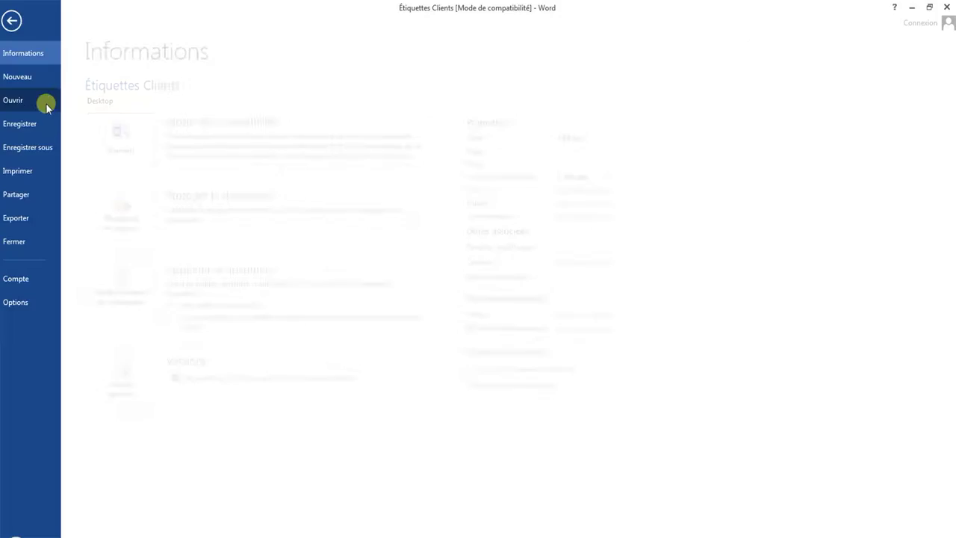
pyautogui.click(41, 148)
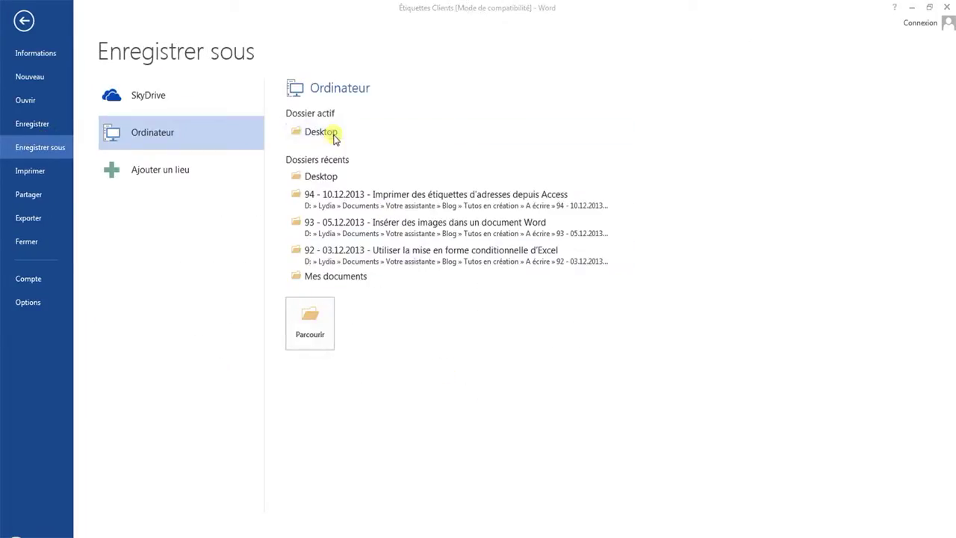
pyautogui.click(329, 132)
pyautogui.click(137, 226)
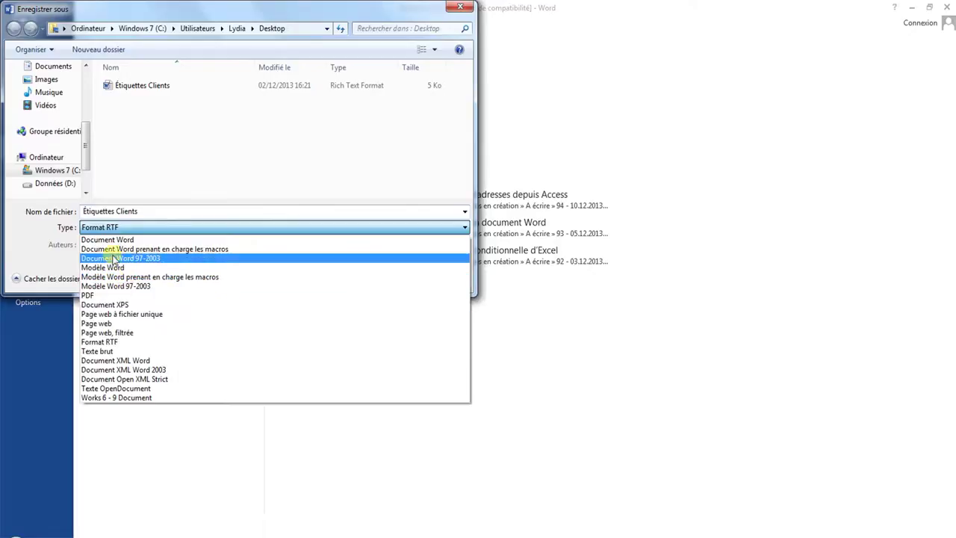
pyautogui.click(116, 236)
pyautogui.click(372, 312)
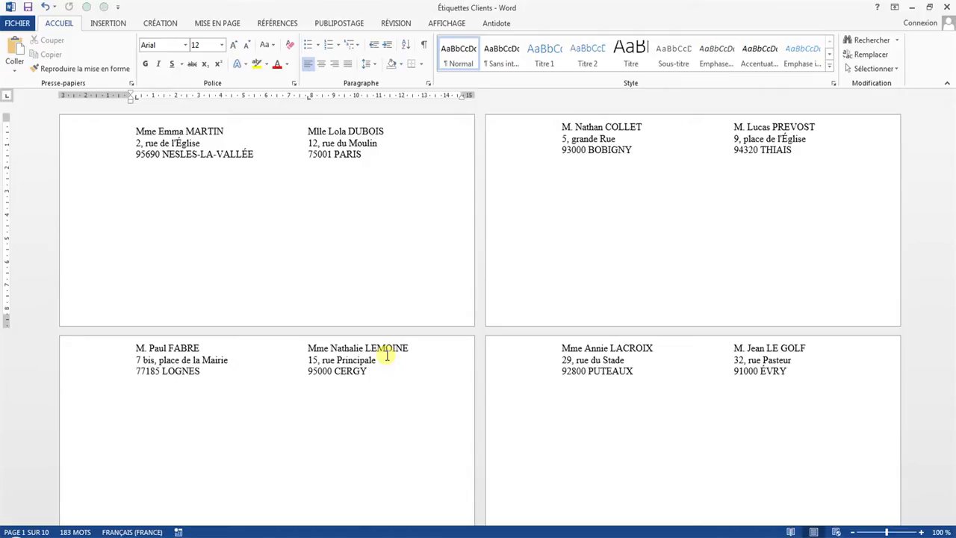
# Close Word and the export dialog without saving the export steps, and close the Étiquettes Clients report in Access
pyautogui.click(947, 8)
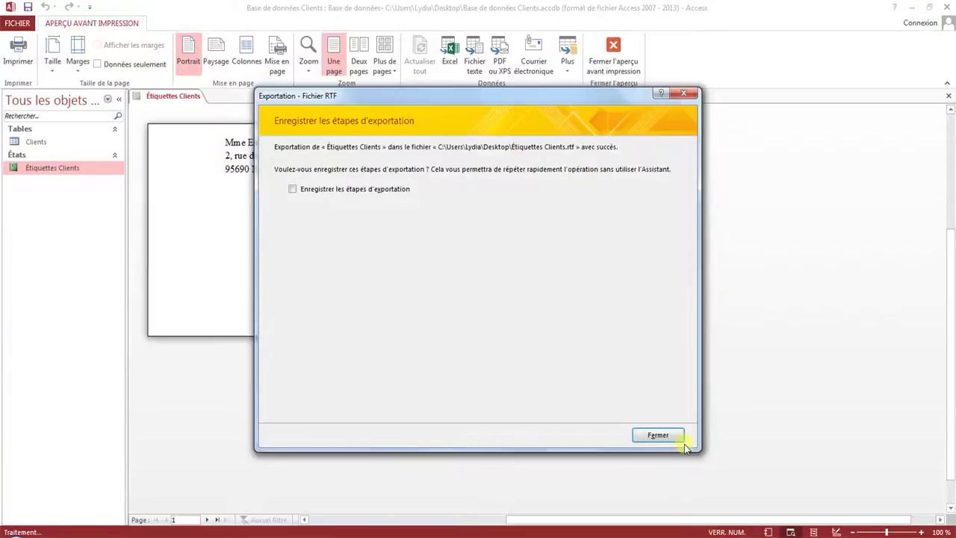
pyautogui.click(660, 434)
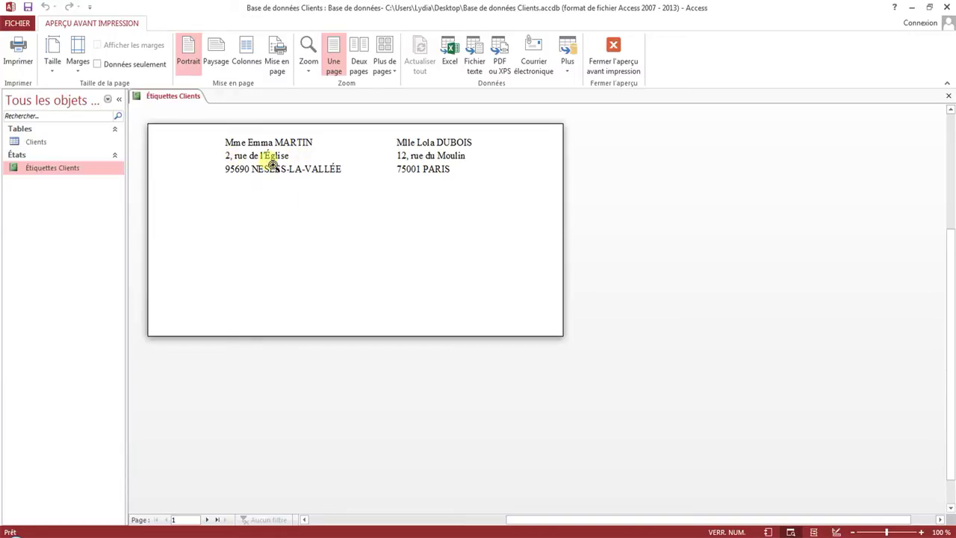
pyautogui.rightClick(180, 98)
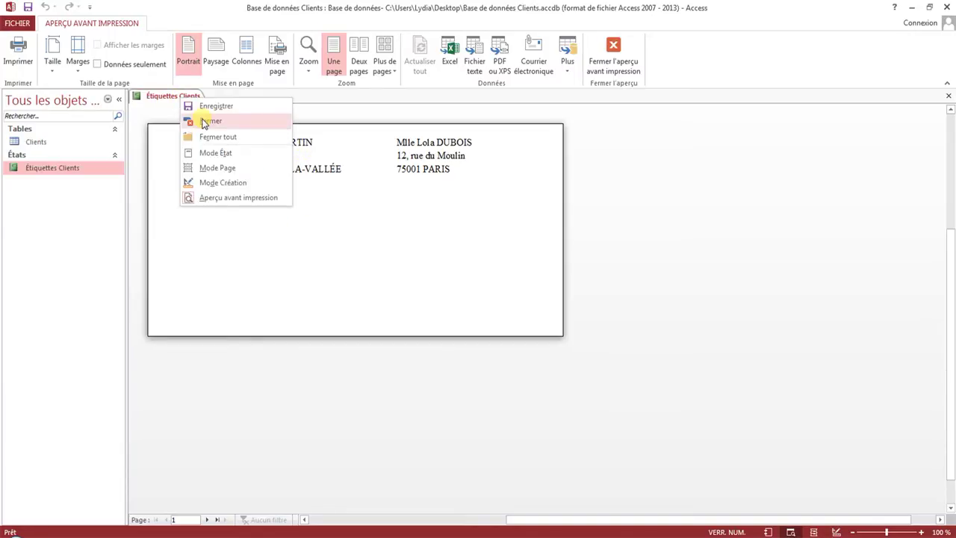
pyautogui.click(205, 122)
# In the Clients table, change the house number in the first client's Adresse to 10, and close the table
pyautogui.doubleClick(53, 144)
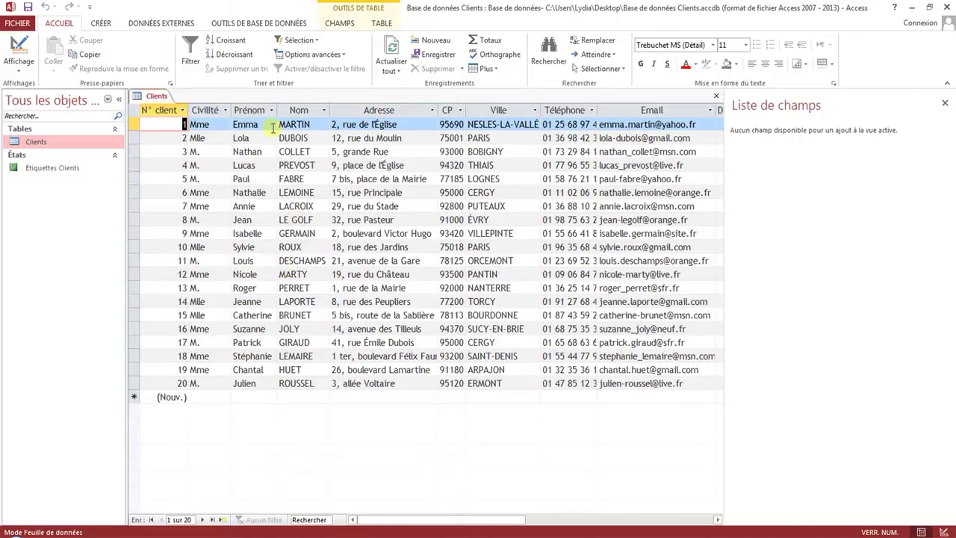
pyautogui.click(335, 124)
pyautogui.press('Delete')
pyautogui.write('10')
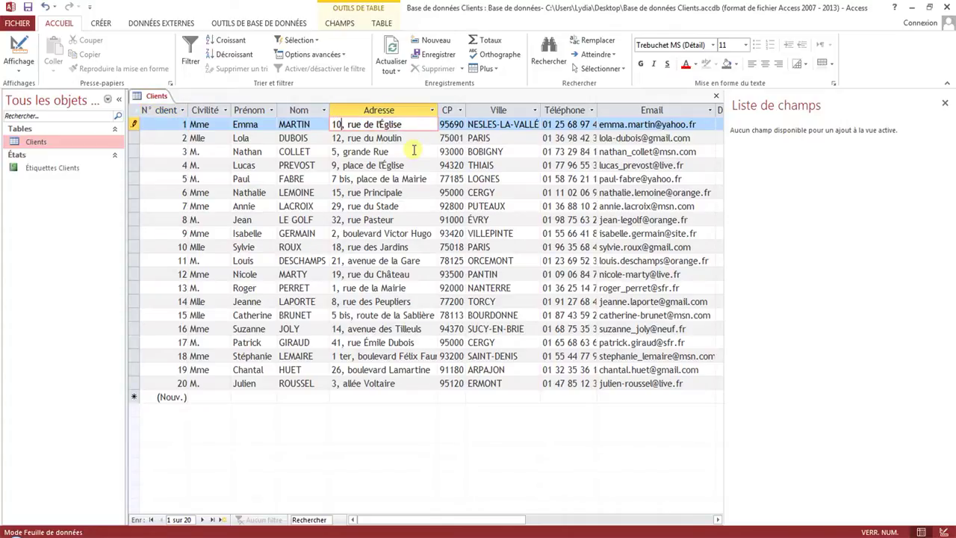
pyautogui.rightClick(138, 100)
pyautogui.click(186, 116)
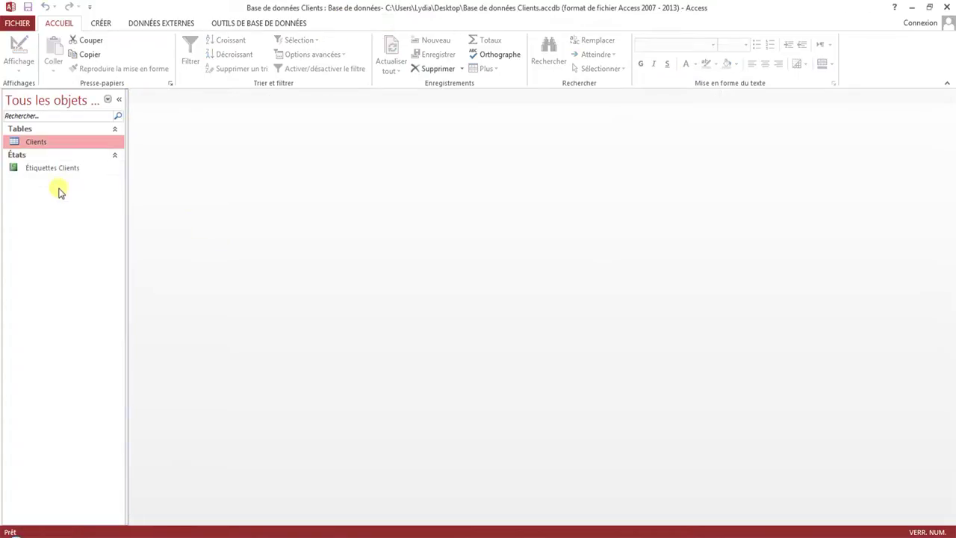
# Reopen the Étiquettes Clients report to check the first client's address on the label
pyautogui.click(54, 169)
pyautogui.doubleClick(54, 169)
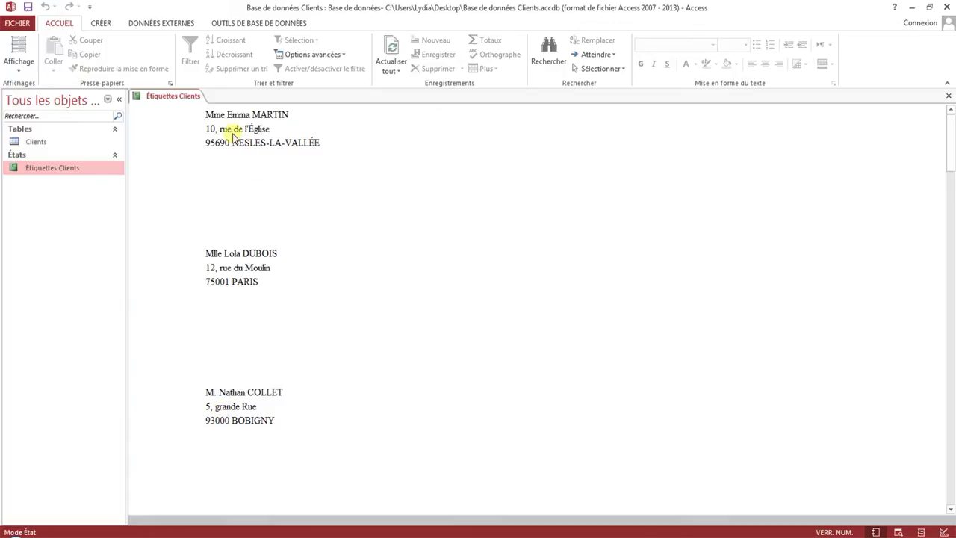